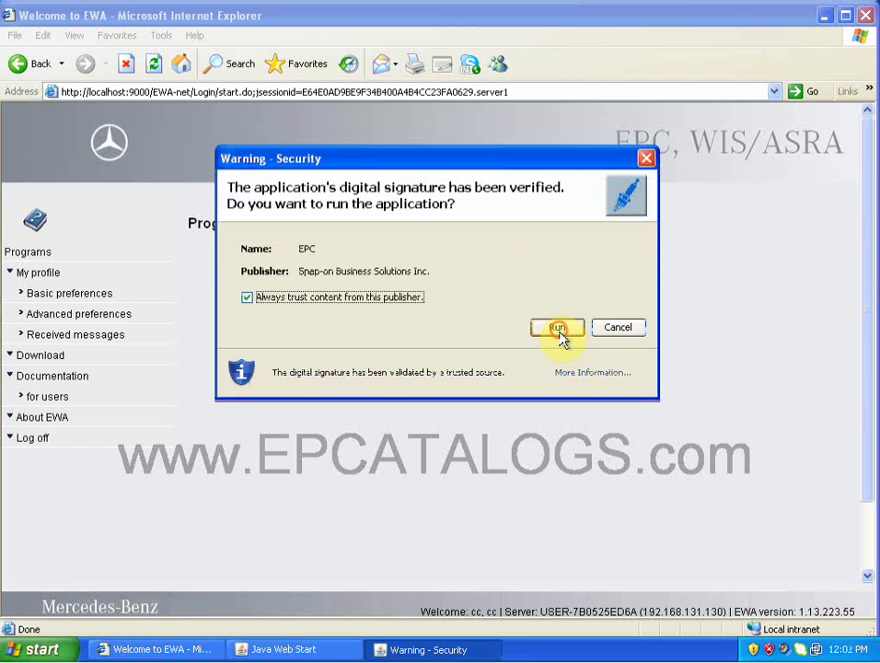
- Run the verified EPC application and dismiss the tip of the day in its main window
left_click(559, 331)
left_click(558, 339)
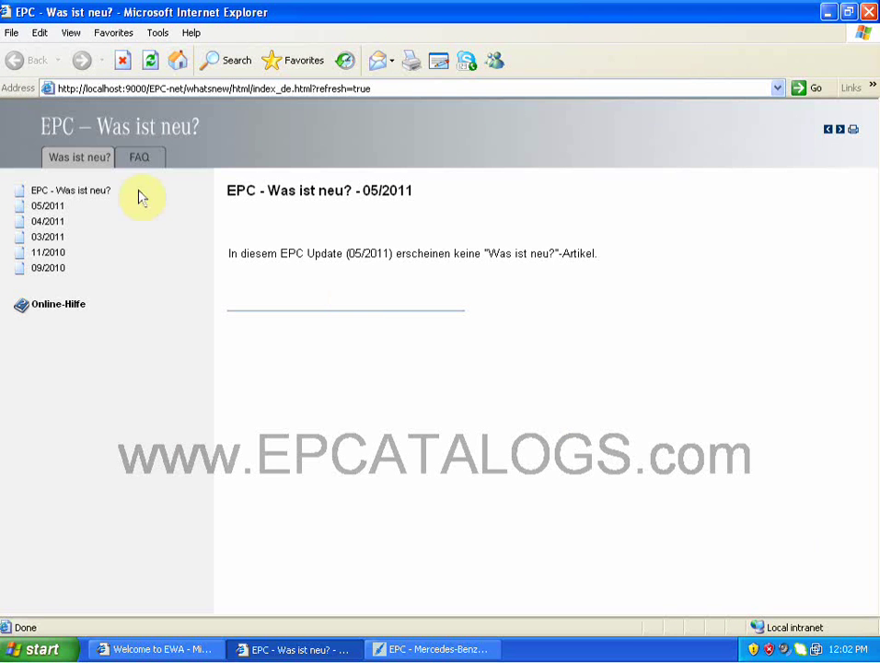
left_click(83, 158)
left_click(372, 652)
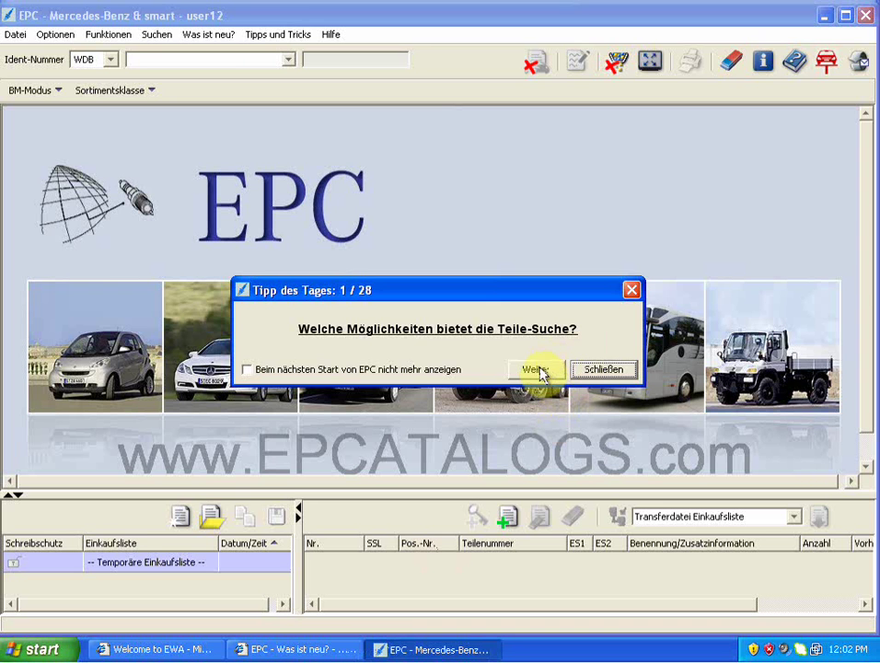
left_click(611, 370)
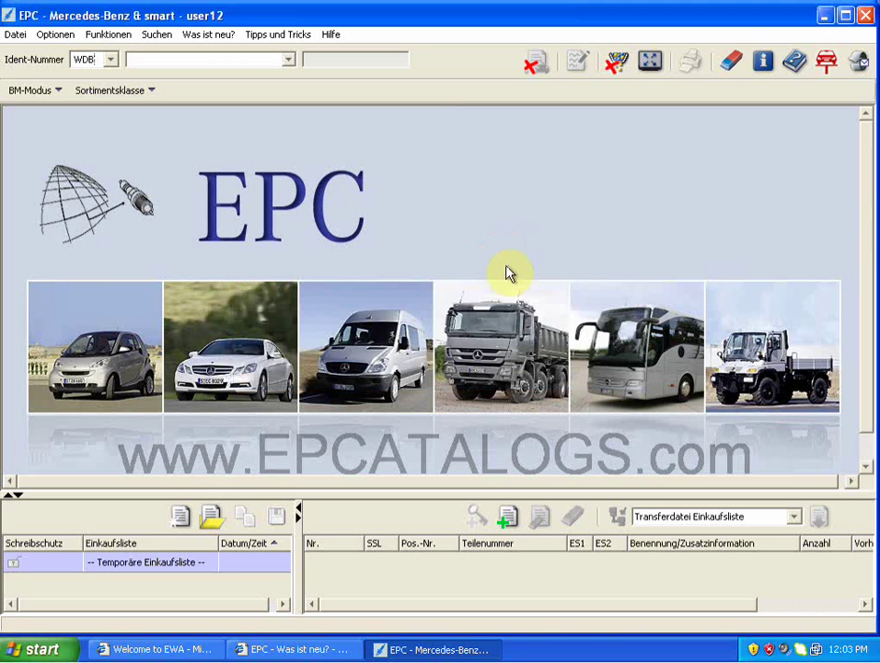
- Set both the dialog language and the content language to English in the EPC setup
left_click(118, 35)
mouse_move(55, 35)
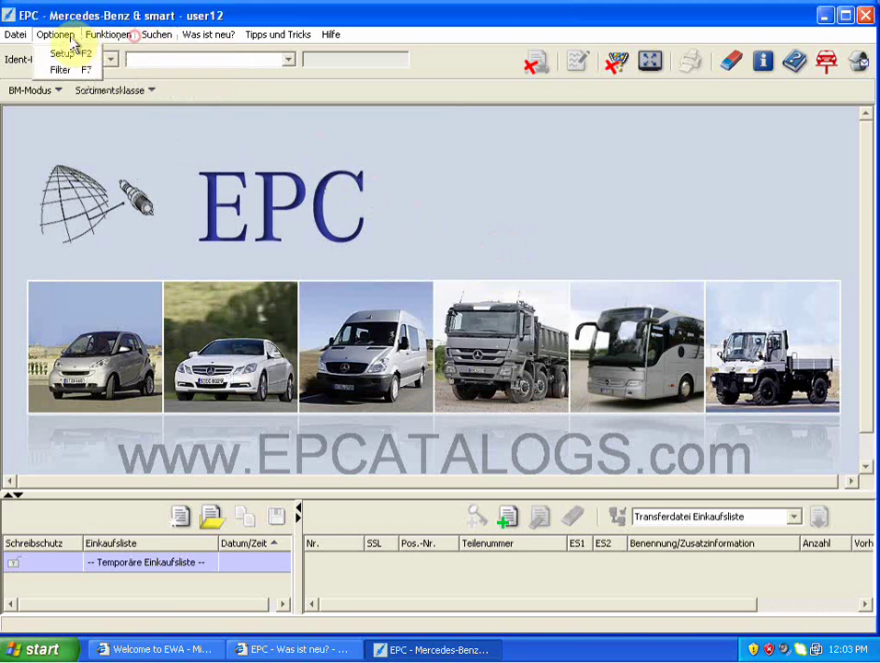
left_click(67, 55)
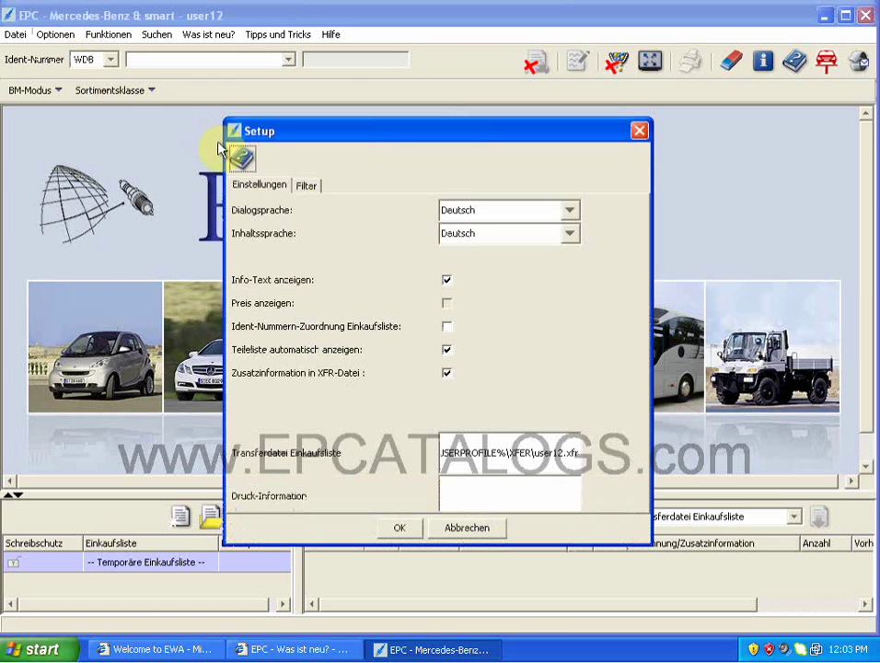
left_click(465, 211)
left_click(458, 243)
left_click(463, 235)
left_click(463, 266)
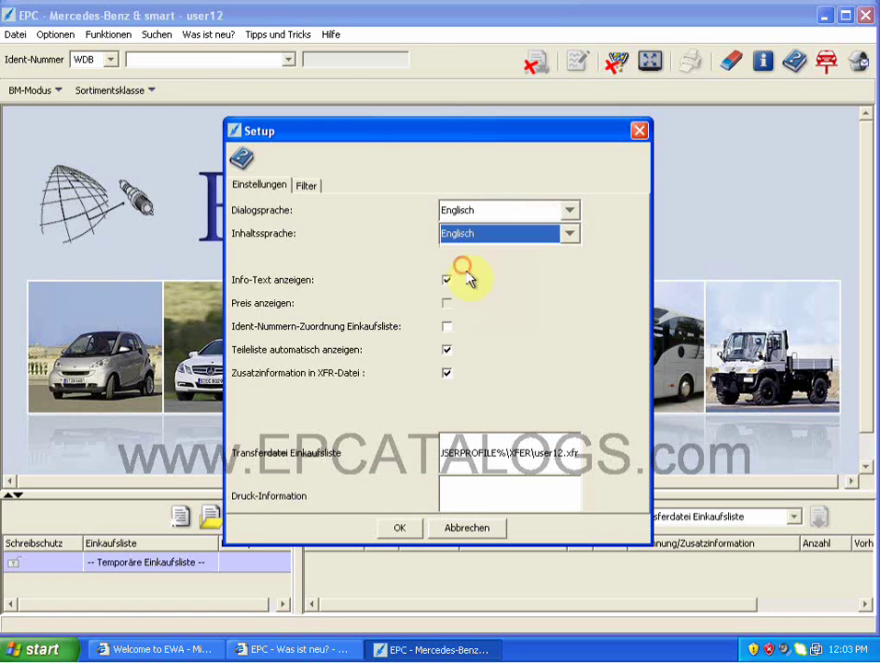
left_click(407, 528)
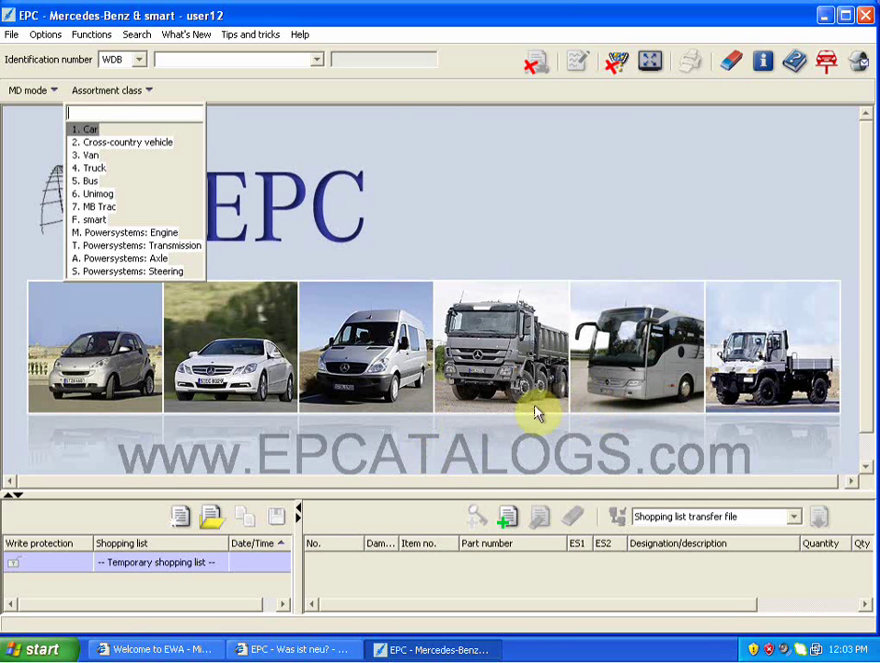
- Open the 001 Clutch parts list in group 25 for Van model 309014 L 408 G, L 409, L 410
left_click(85, 142)
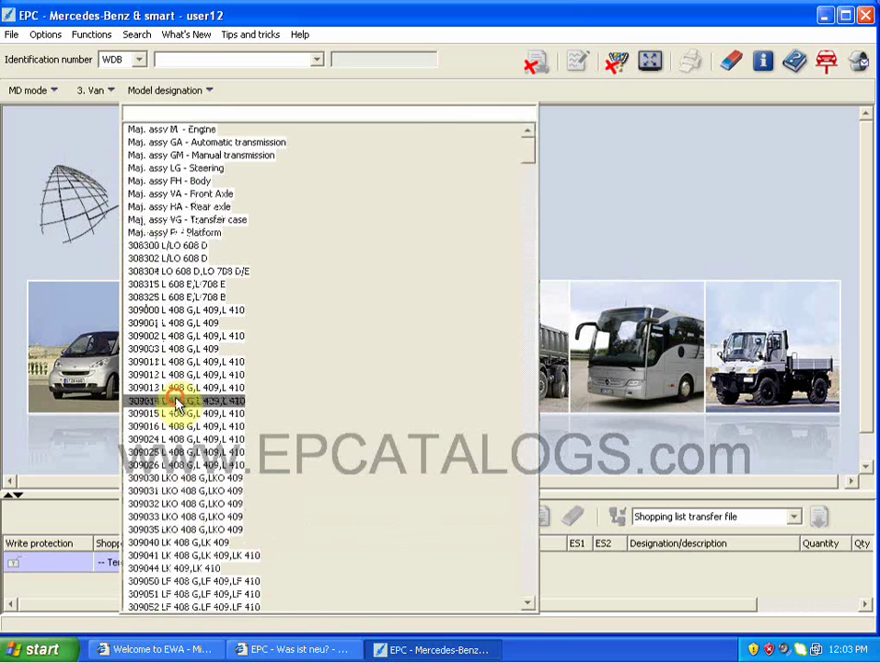
left_click(175, 403)
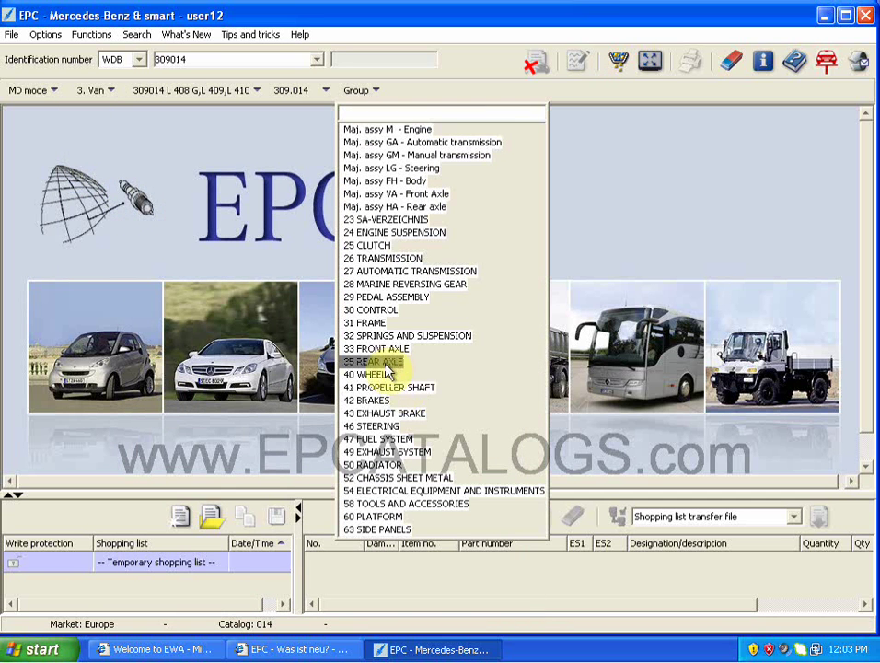
left_click(361, 246)
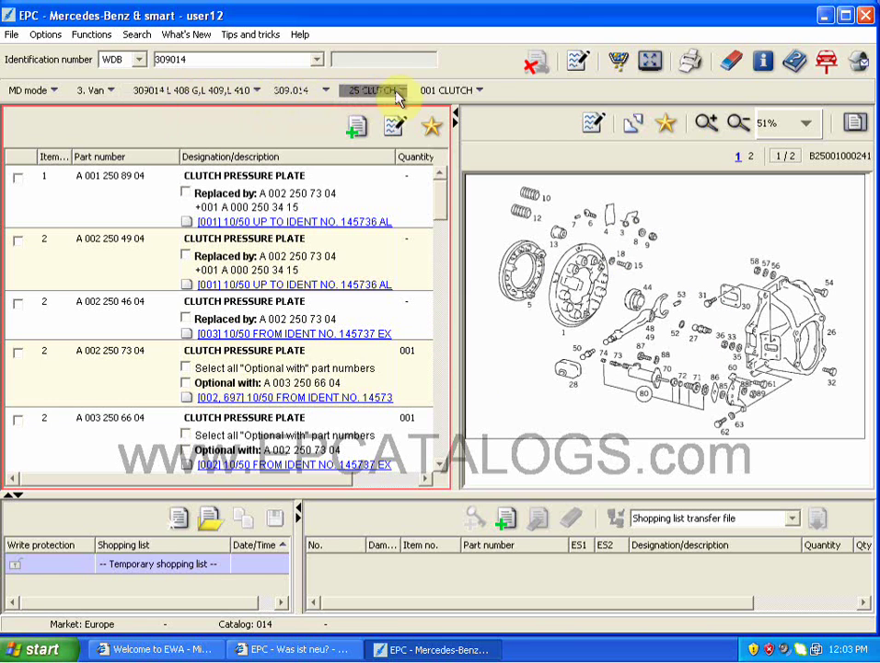
- Open the 015 Shell parts list in group 60 Body Shell for Car model 124019 200 E / E 200
left_click(90, 95)
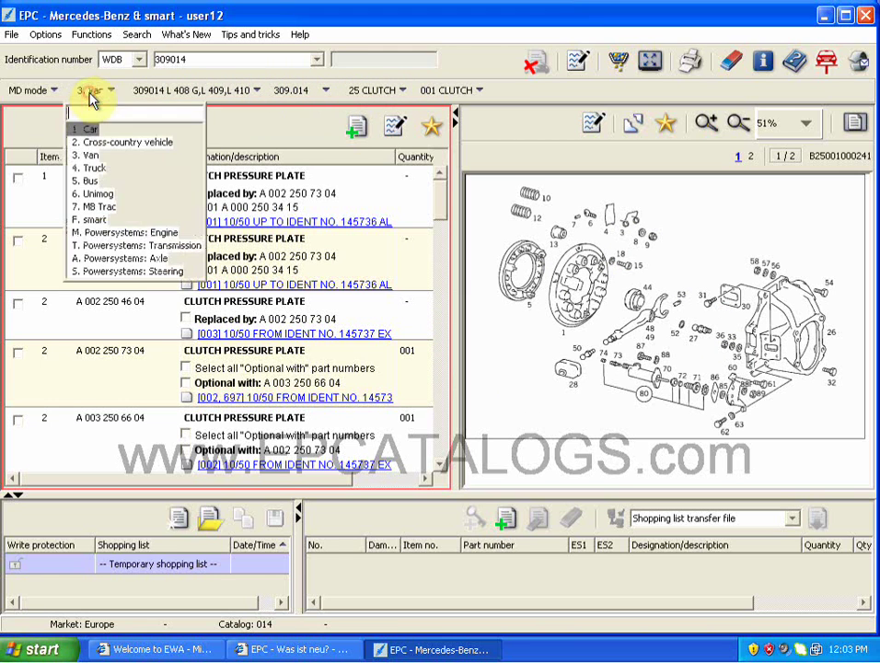
left_click(89, 129)
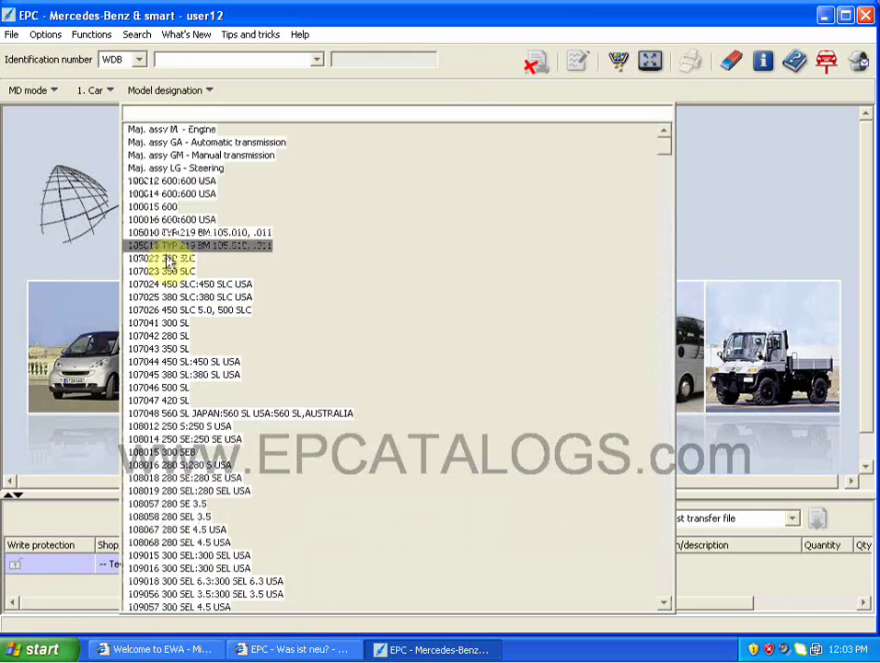
scroll(267, 348, "down", 7)
scroll(390, 334, "down", 3)
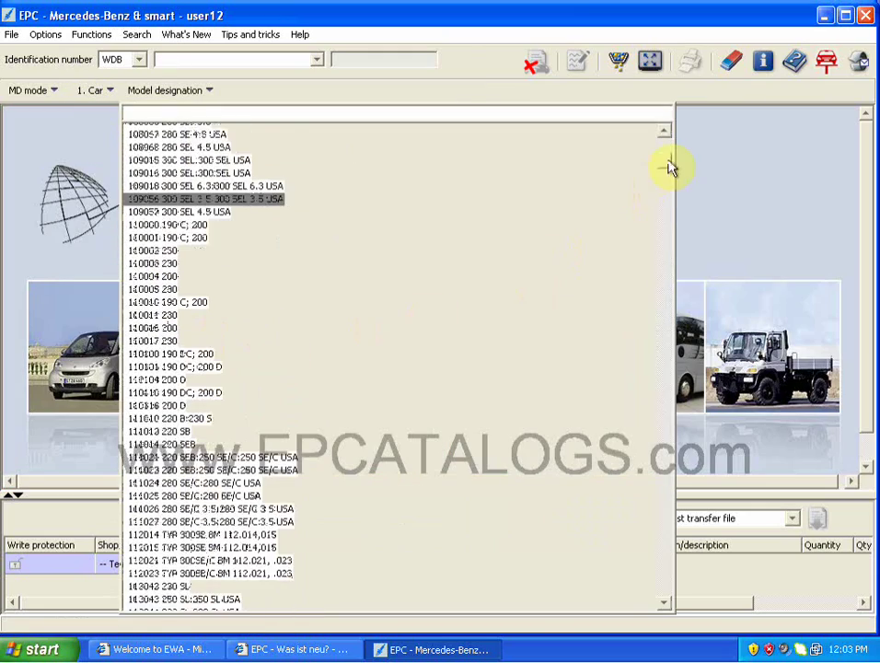
scroll(669, 168, "down", 15)
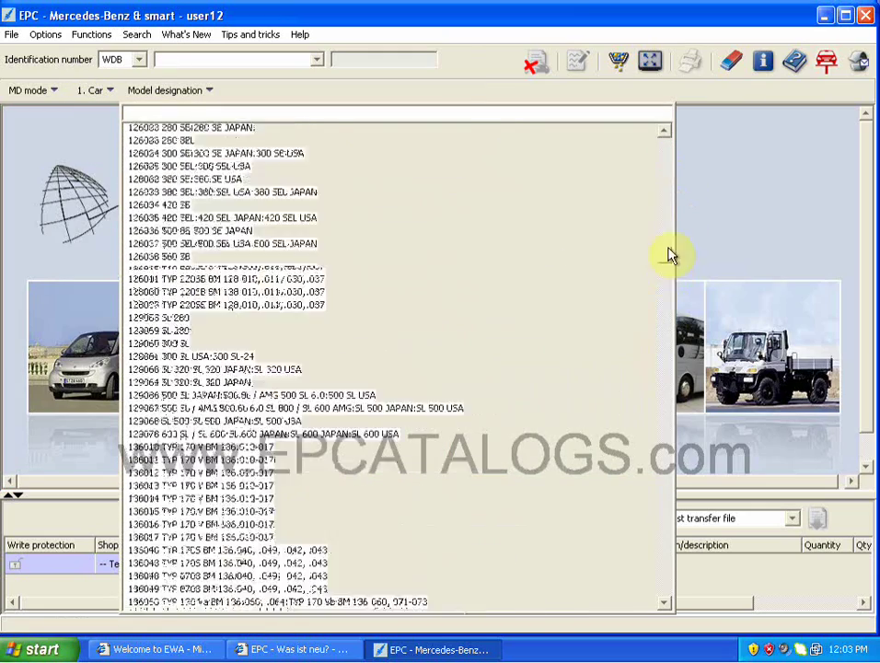
scroll(669, 255, "up", 10)
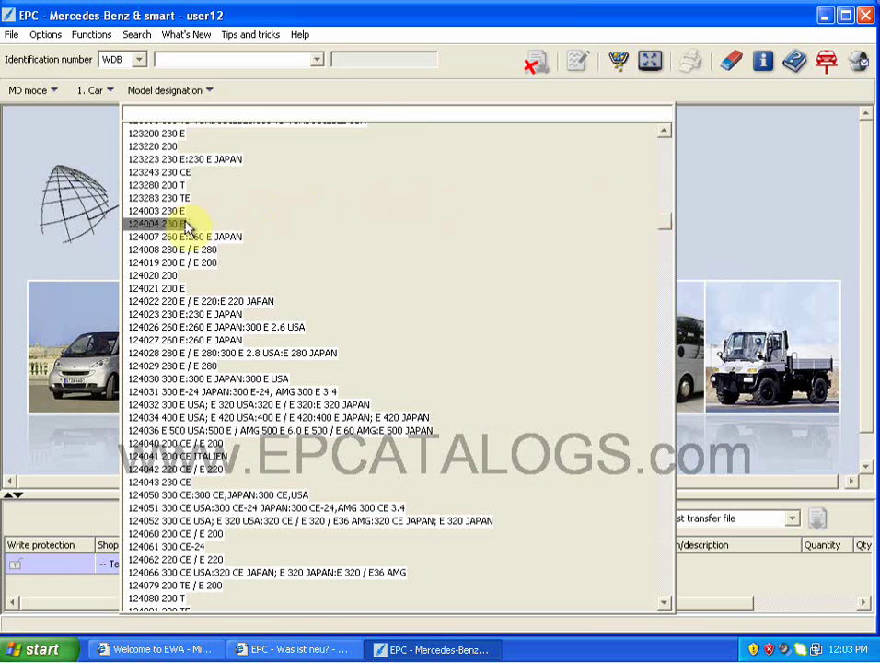
left_click(176, 262)
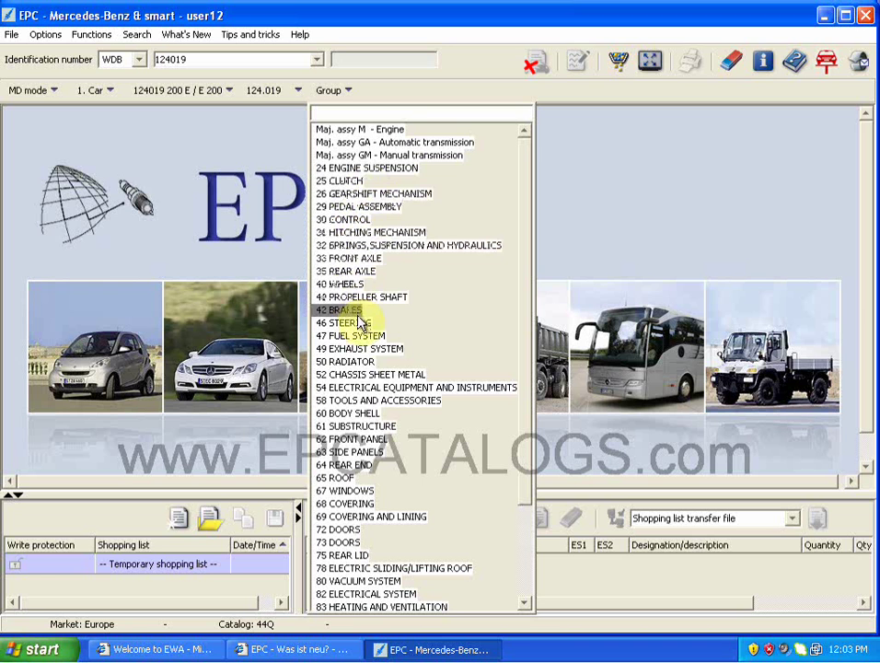
left_click(360, 414)
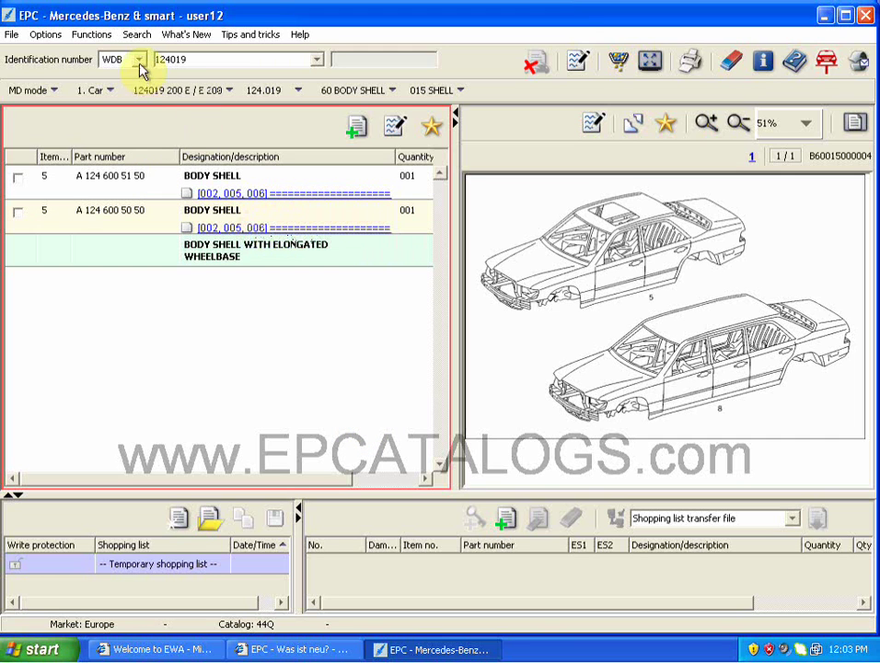
- Open the 010 Engine Suspension parts list in group 22 for Car model 120011 TYP 180, using catalog Z08
left_click(110, 92)
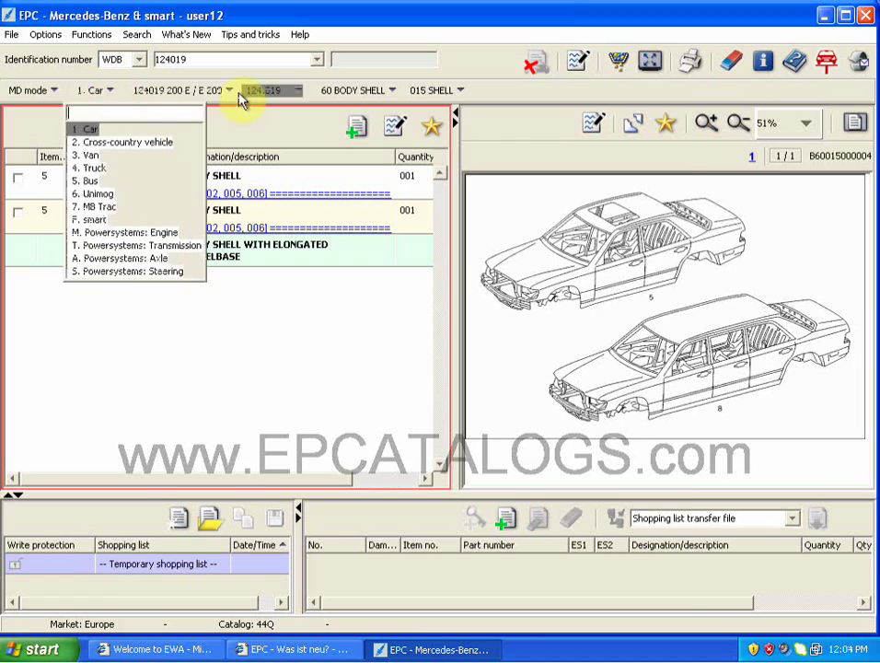
left_click(229, 89)
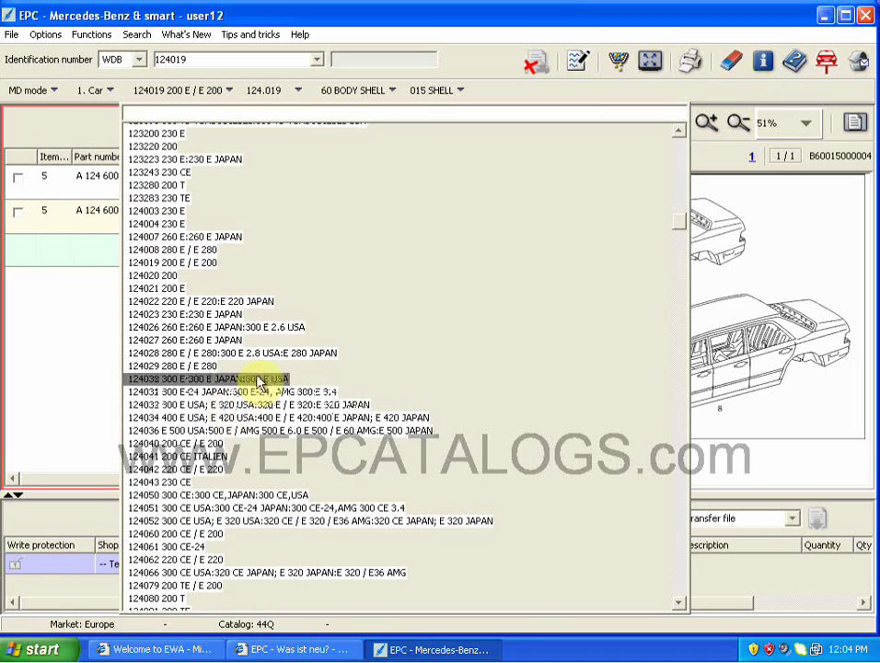
scroll(258, 369, "up", 15)
scroll(304, 286, "up", 7)
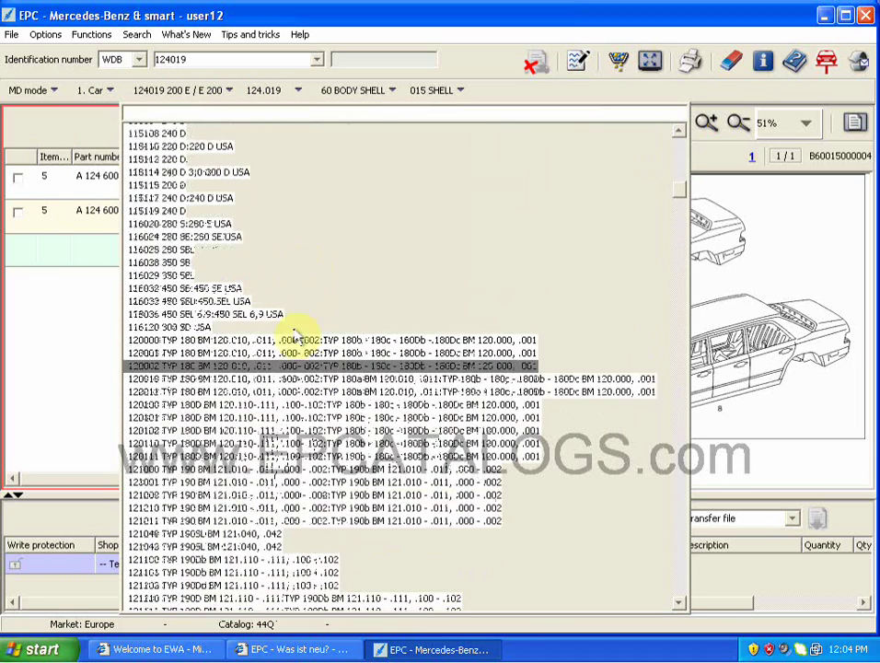
left_click(285, 394)
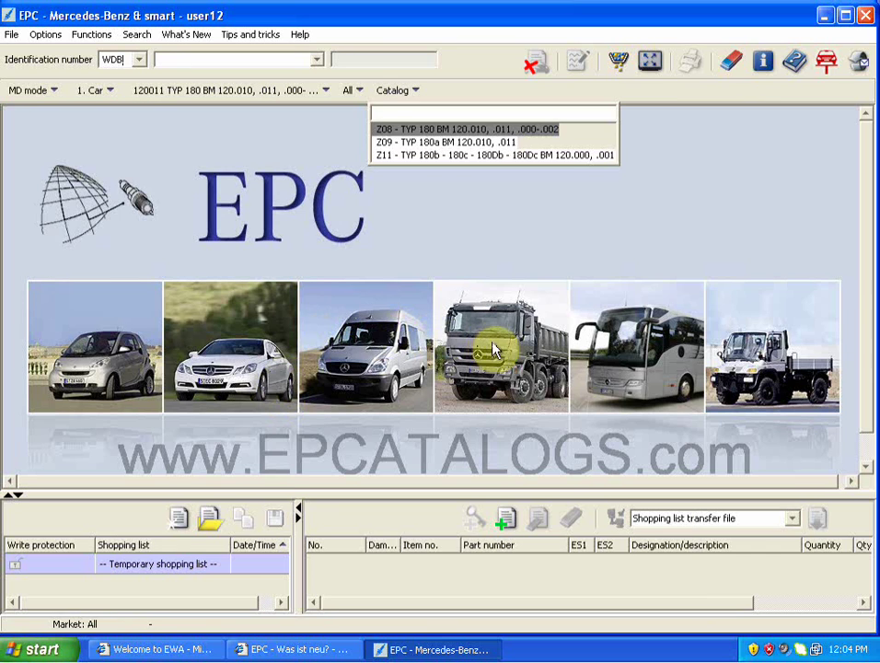
left_click(387, 130)
left_click(541, 165)
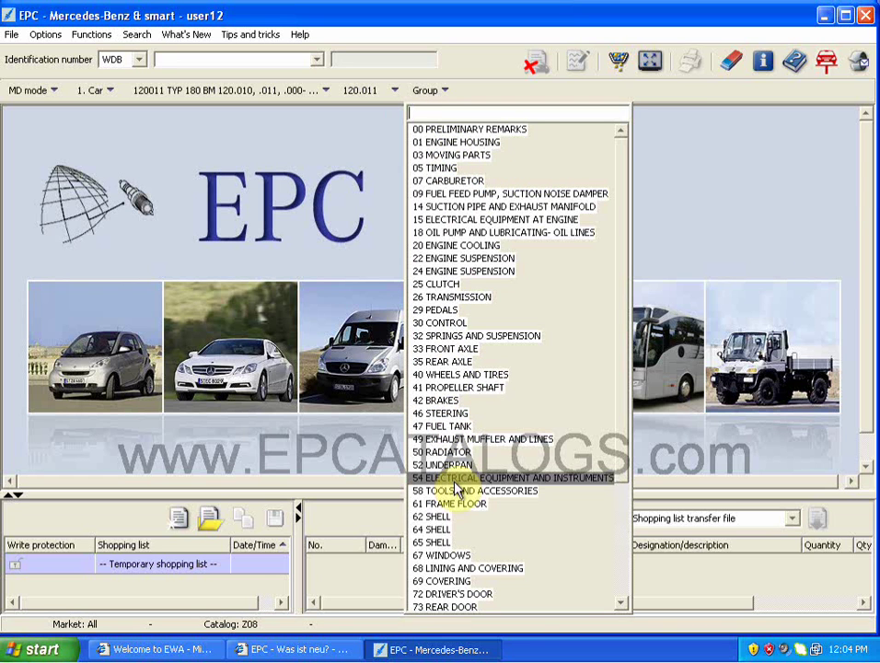
left_click(451, 260)
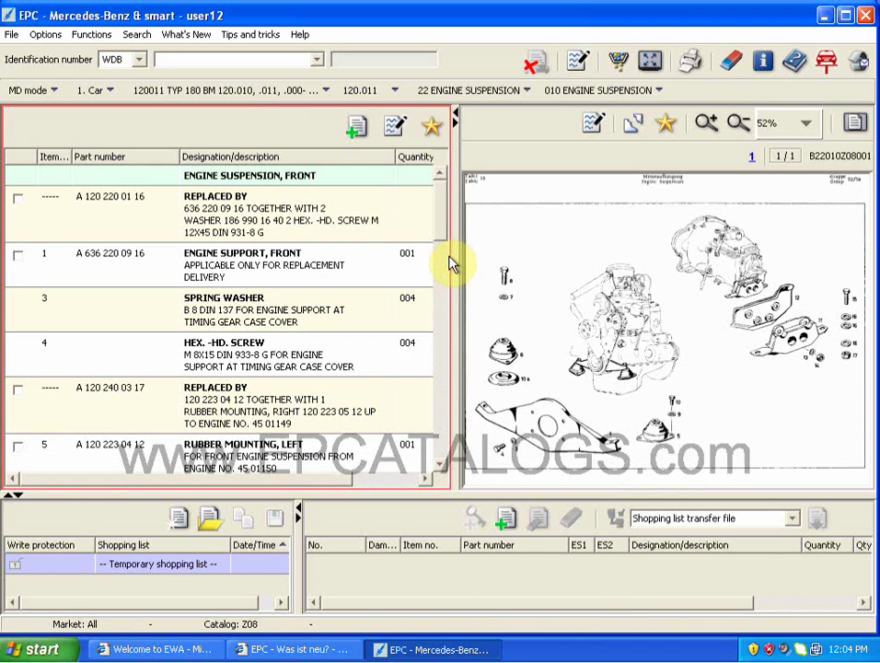
- Filter the parts list to items 13 and 14 from the engine suspension drawing and select the hex nut
left_click(815, 366)
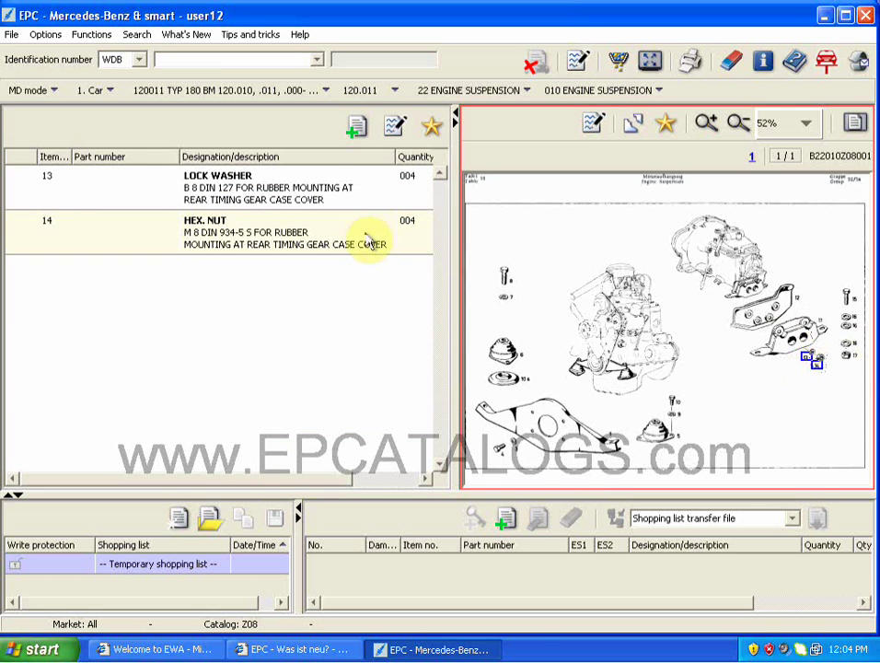
left_click(357, 236)
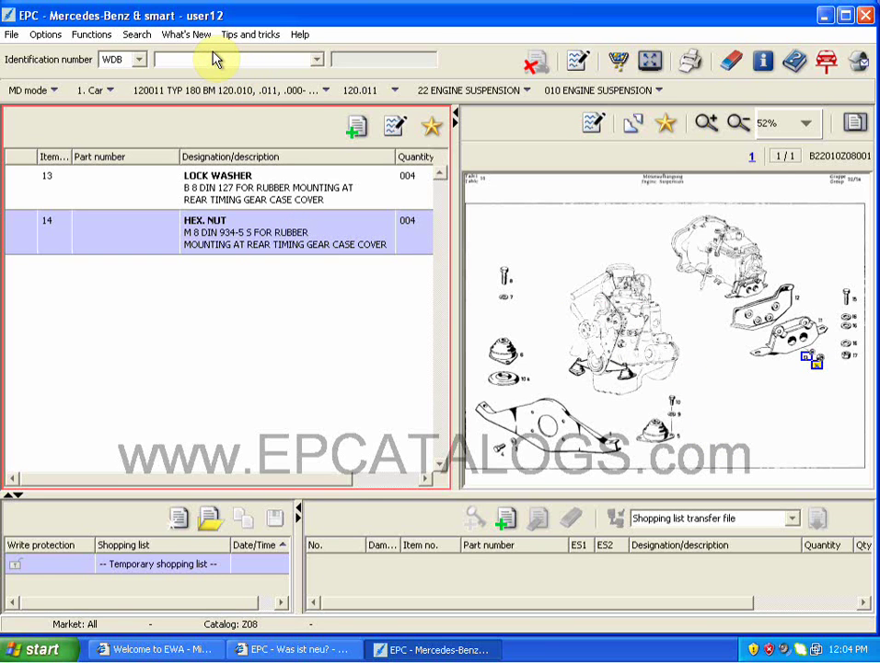
- Exit EPC and close its leftover What's New browser window
left_click(11, 34)
left_click(25, 68)
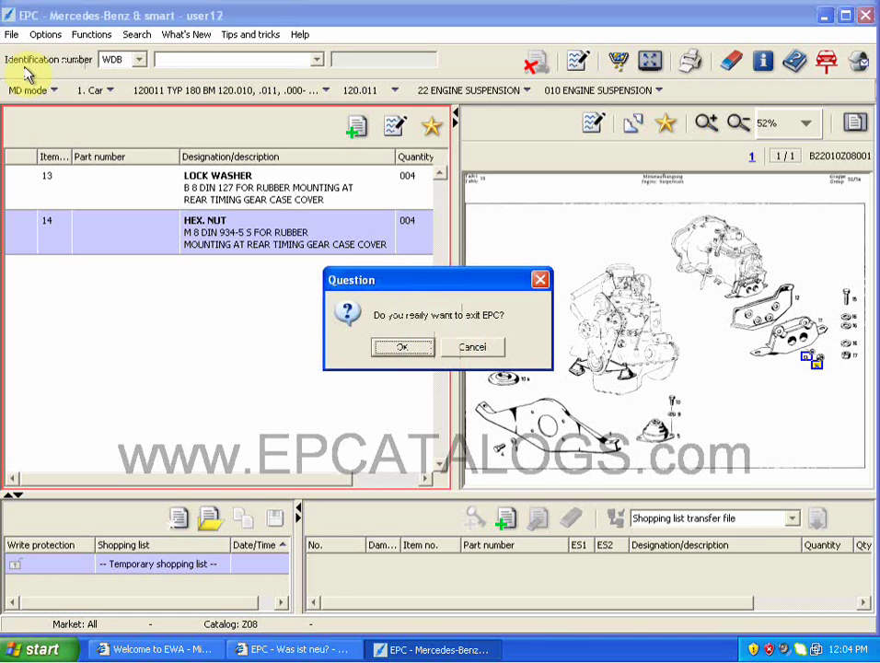
left_click(402, 347)
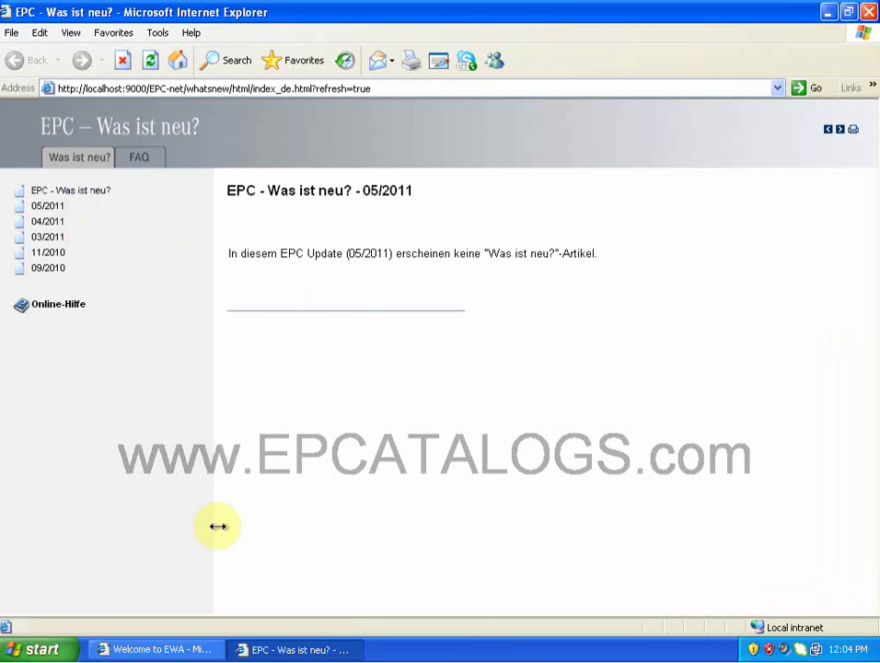
right_click(288, 650)
left_click(296, 632)
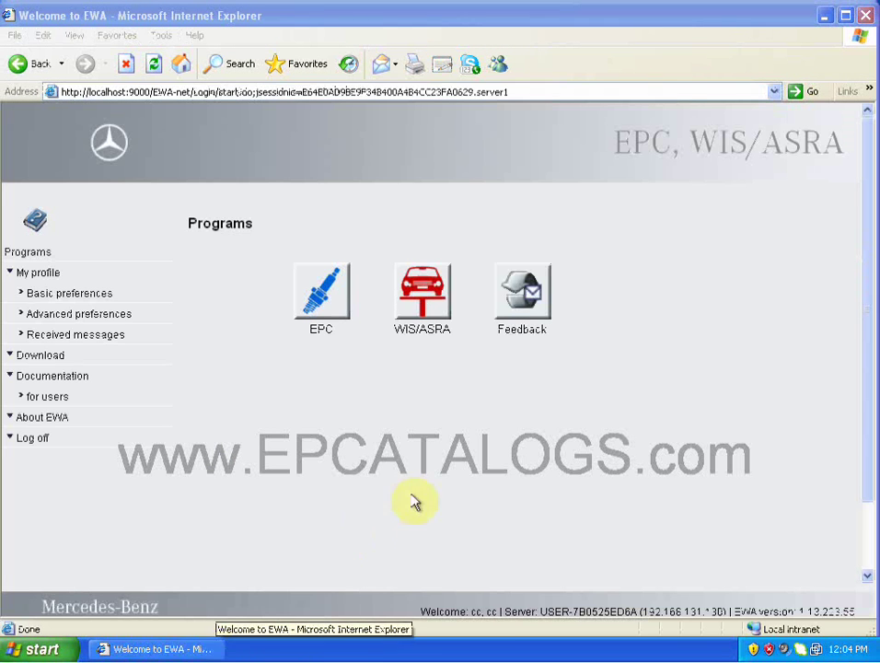
- Launch WIS/ASRA from the EWA programs page and close its What's New window
left_click(422, 294)
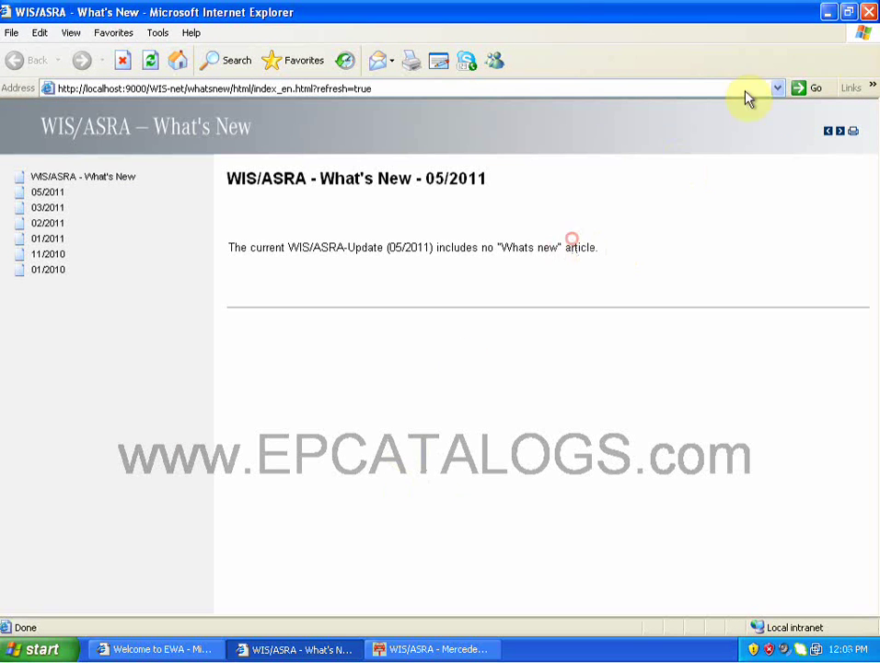
left_click(866, 15)
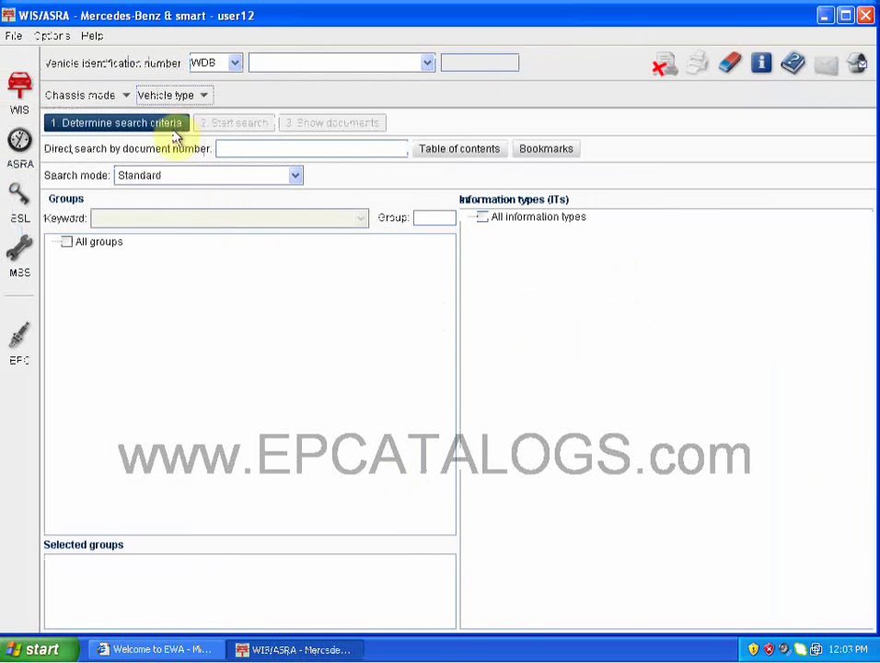
- Specify the vehicle as CAR, model 207356 E 350 Coupe, with engine 272988 and transmission AG 722906 BM 722.906
left_click(281, 95)
scroll(283, 144, "down", 3)
scroll(308, 164, "up", 2)
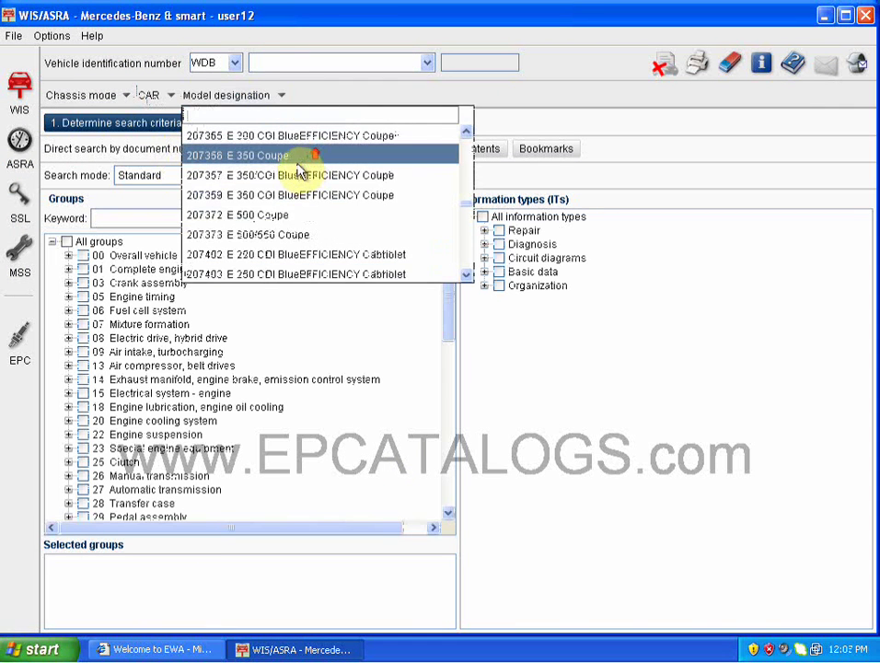
left_click(295, 157)
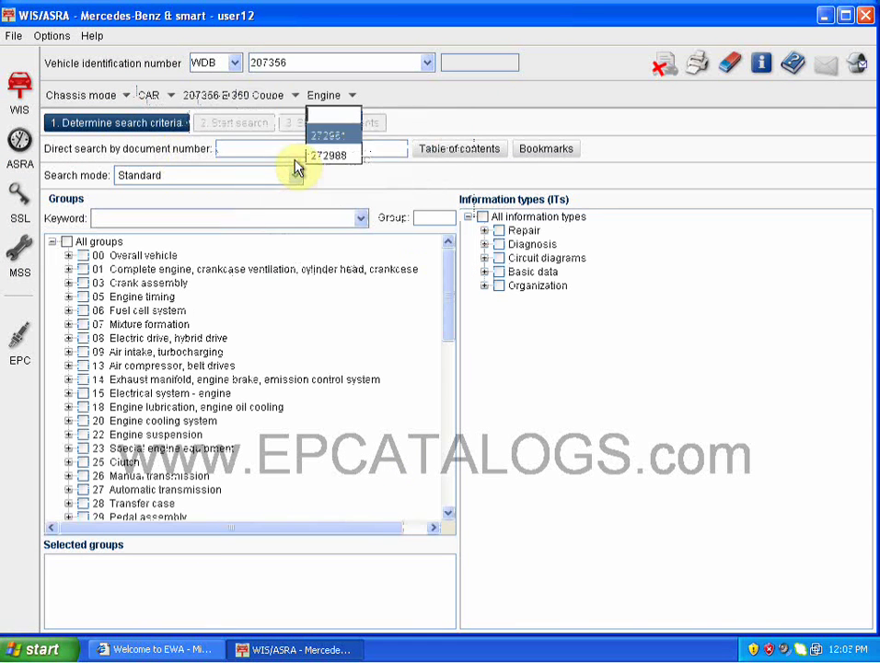
left_click(348, 155)
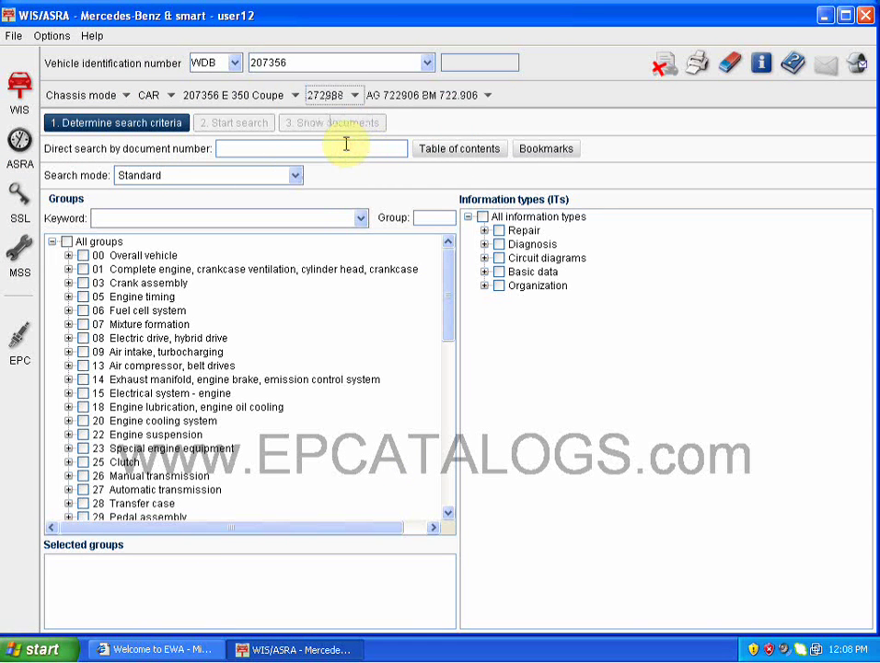
left_click(433, 103)
left_click(436, 110)
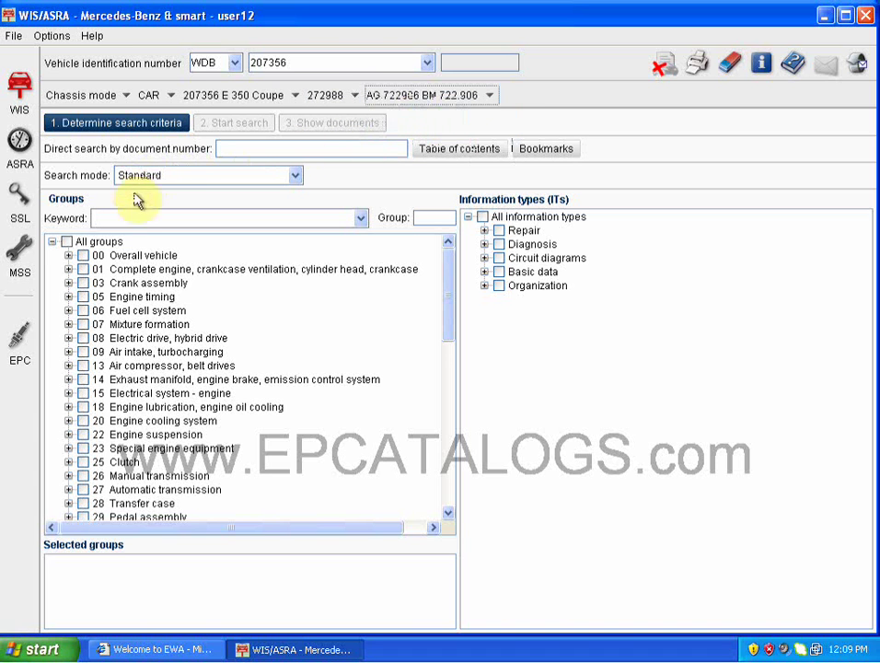
- Search for Repair documents in group 18 Engine lubrication, engine oil cooling
scroll(135, 310, "down", 1)
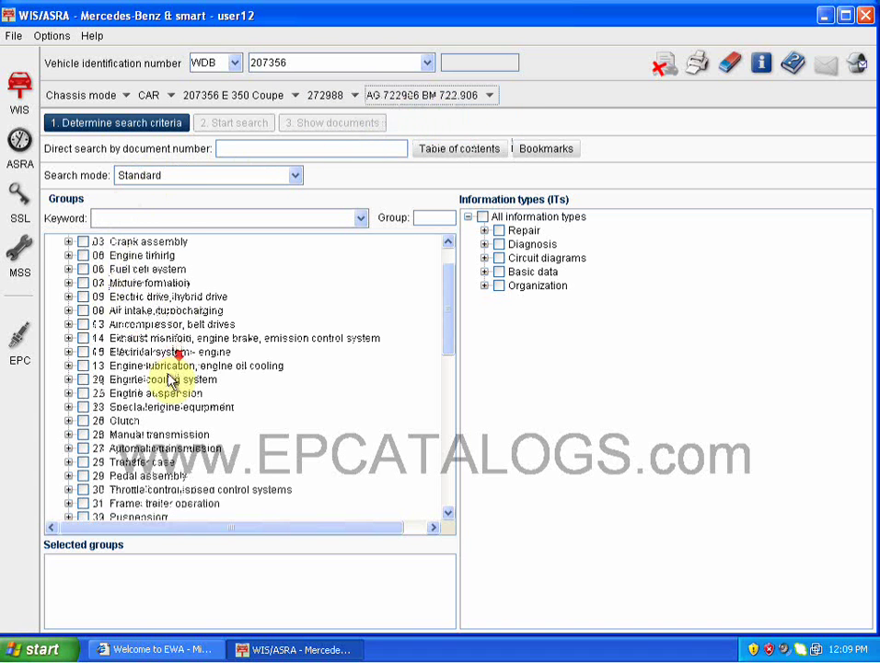
left_click(84, 367)
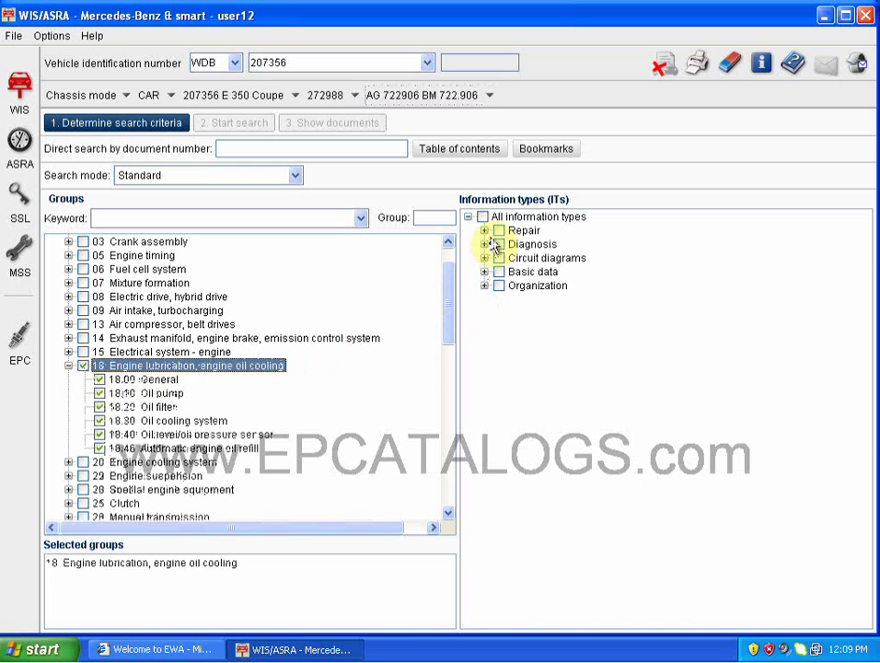
left_click(498, 231)
double_click(498, 232)
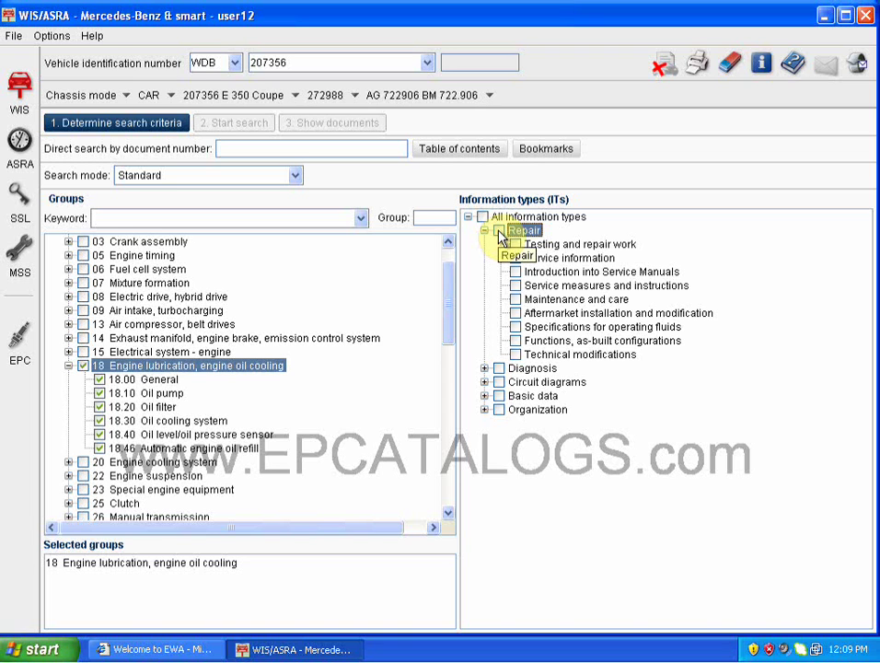
left_click(498, 231)
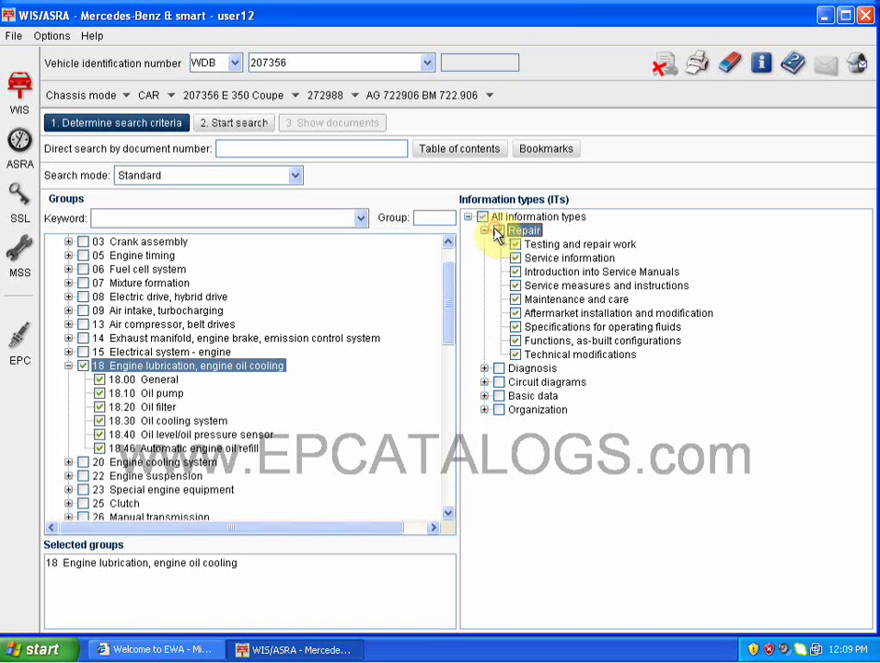
left_click(257, 126)
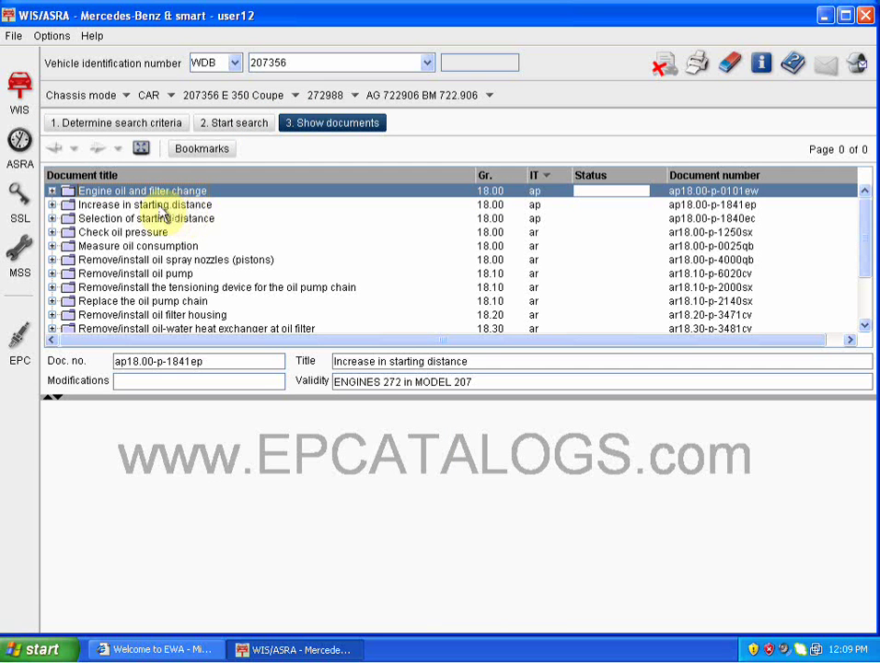
- Expand Increase in starting distance and its Specified engine oils (service) - overview entry, and look through the oil specification documents
left_click(52, 204)
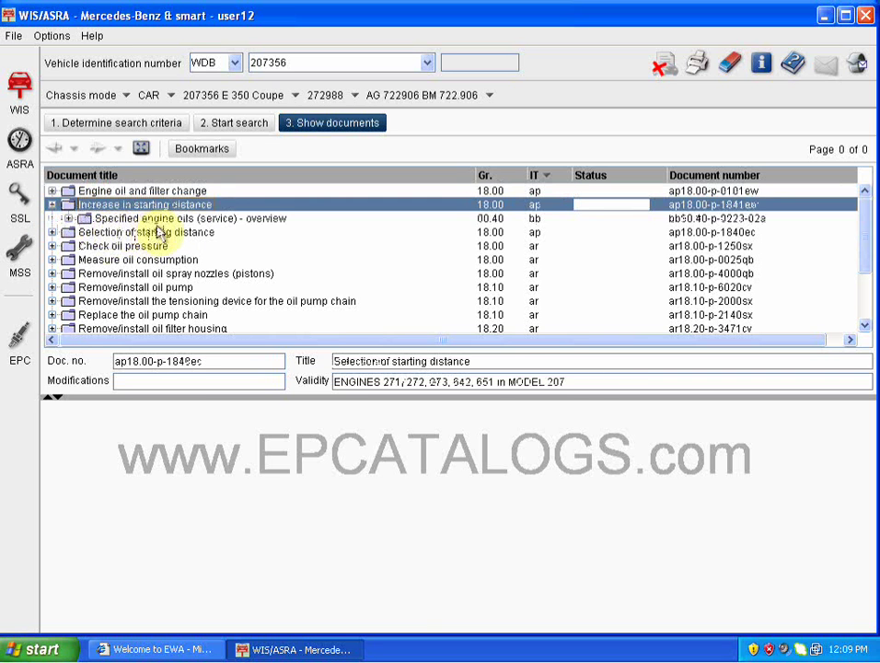
left_click(74, 222)
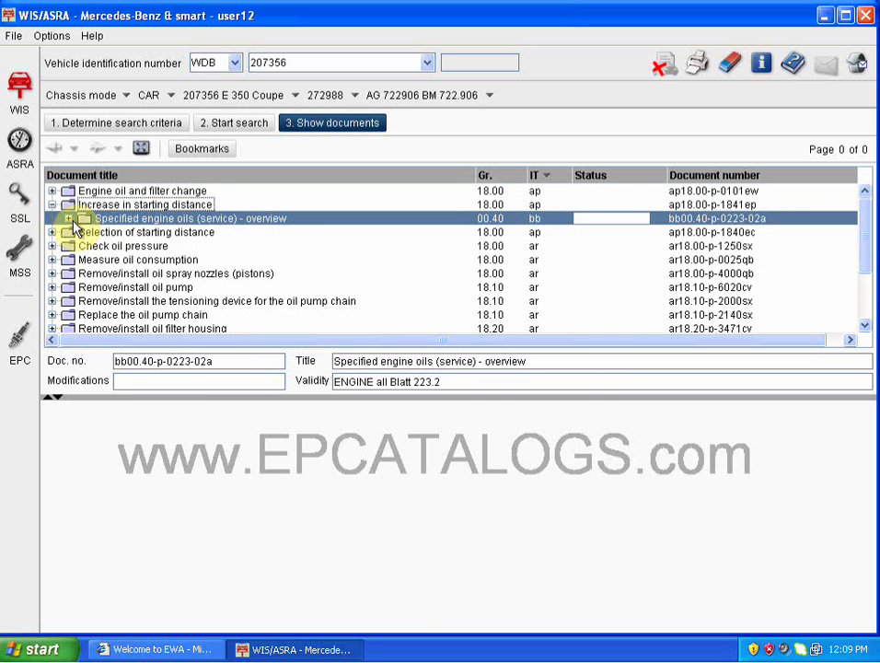
left_click(69, 219)
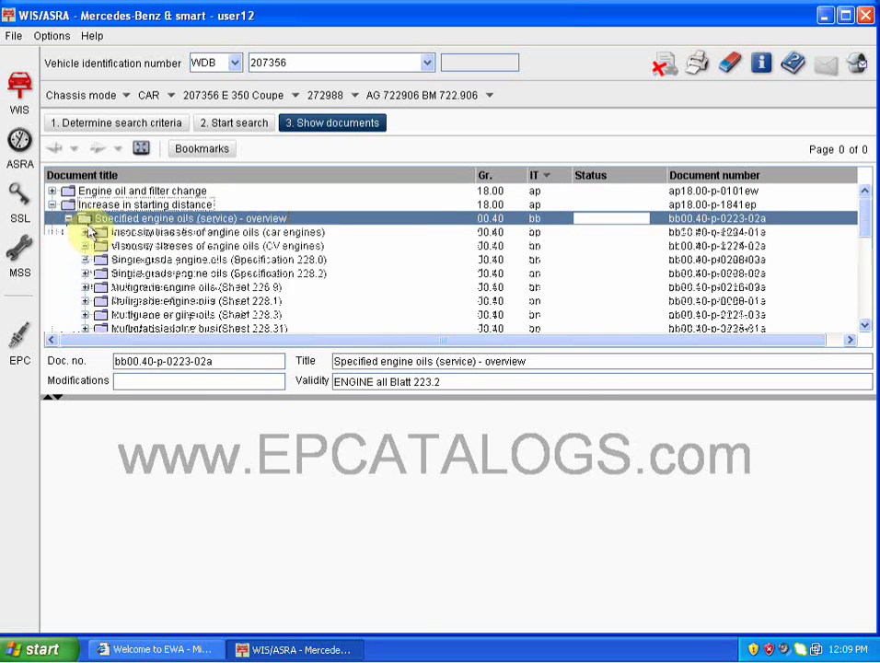
left_click(88, 233)
left_click(90, 248)
scroll(267, 276, "down", 1)
left_click(267, 289)
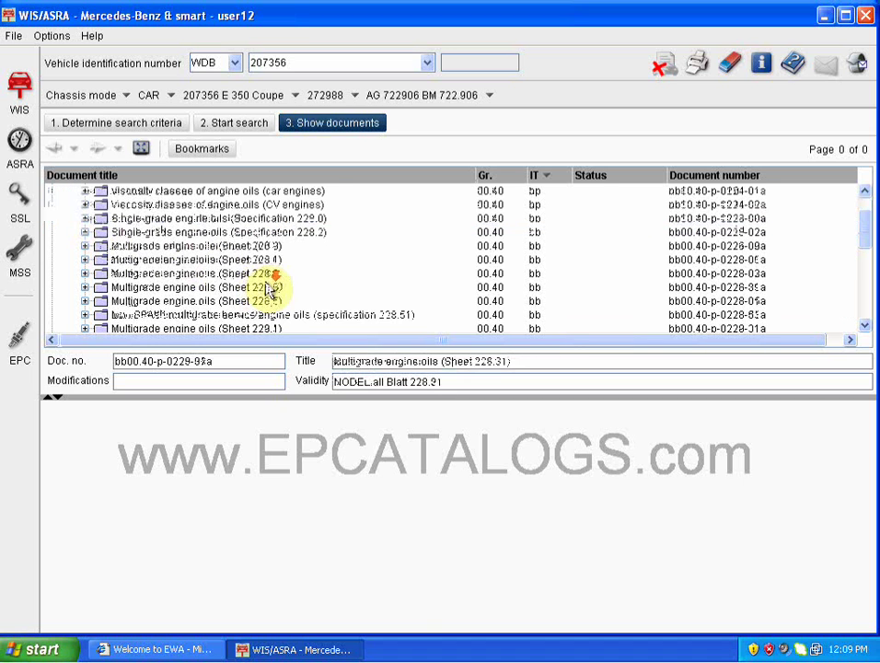
scroll(244, 275, "up", 1)
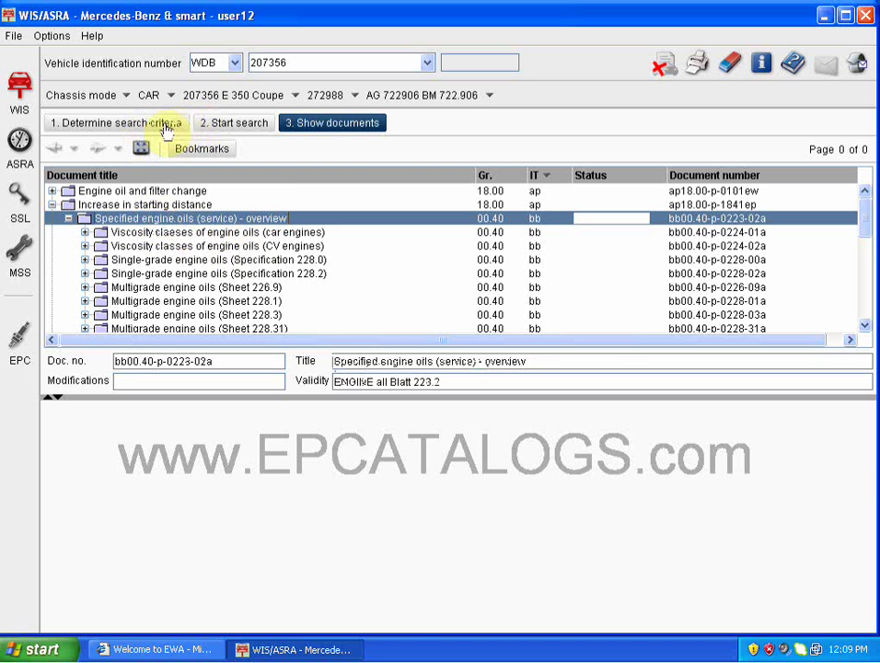
- Expand Remove/install oil filter housing down through Remove/install belt drive components to Remove/install fan unit
scroll(206, 232, "down", 10)
left_click(74, 245)
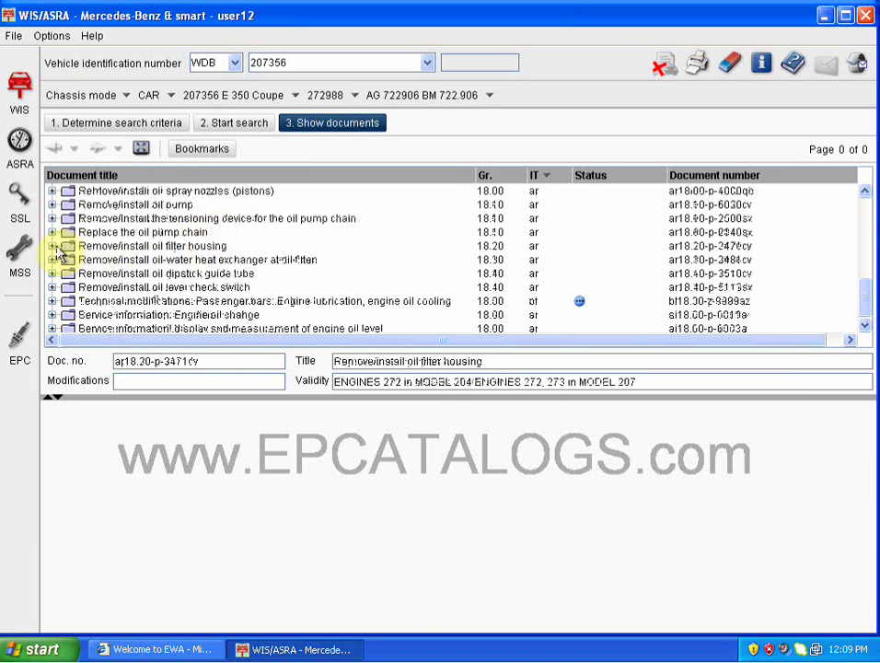
left_click(53, 246)
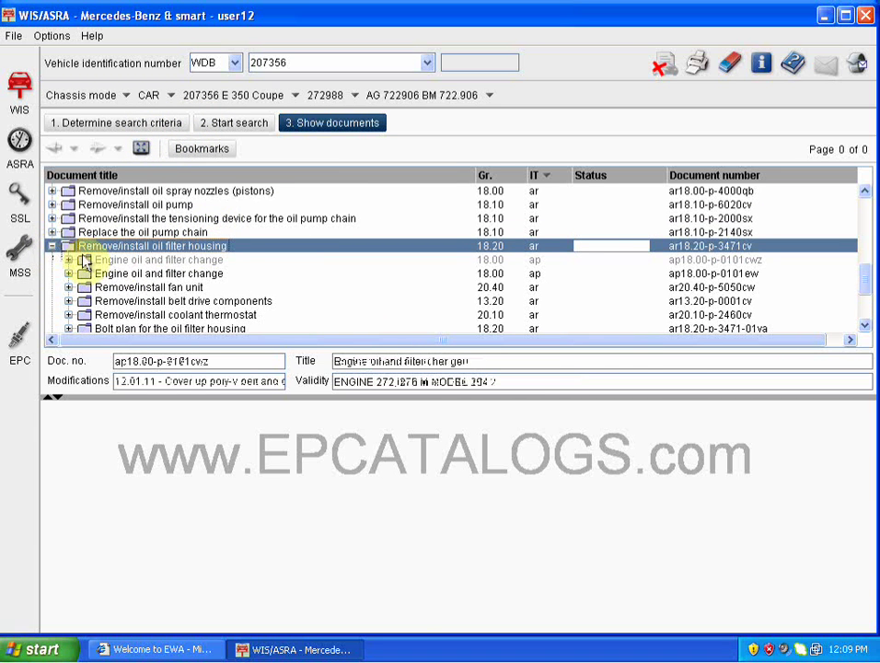
left_click(218, 273)
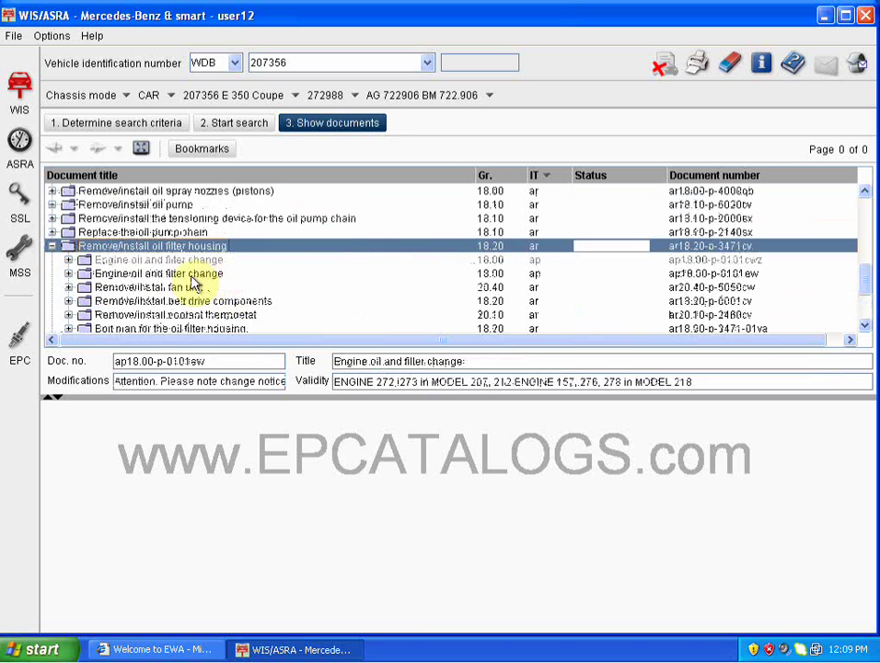
scroll(175, 281, "down", 1)
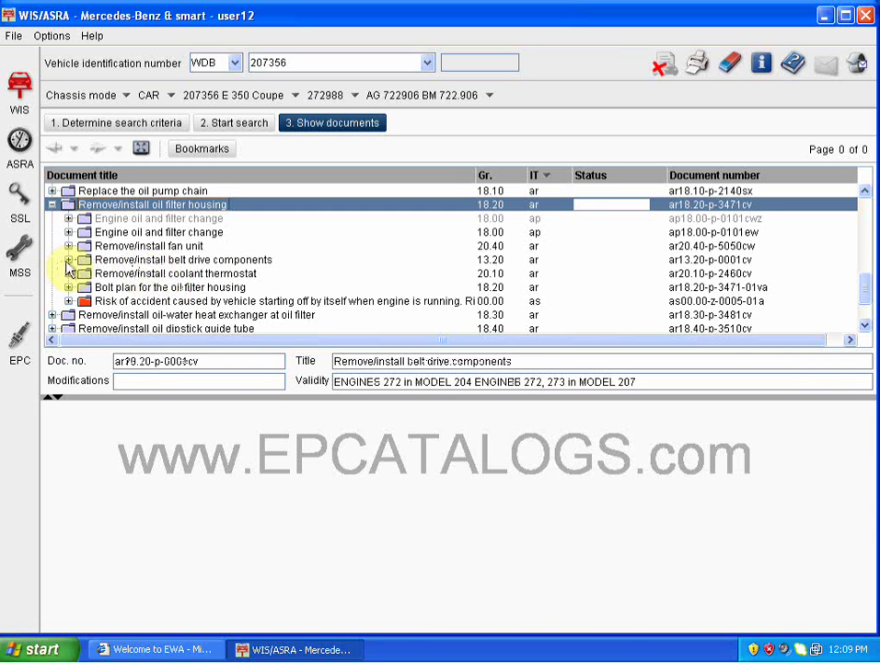
double_click(218, 264)
scroll(184, 290, "down", 1)
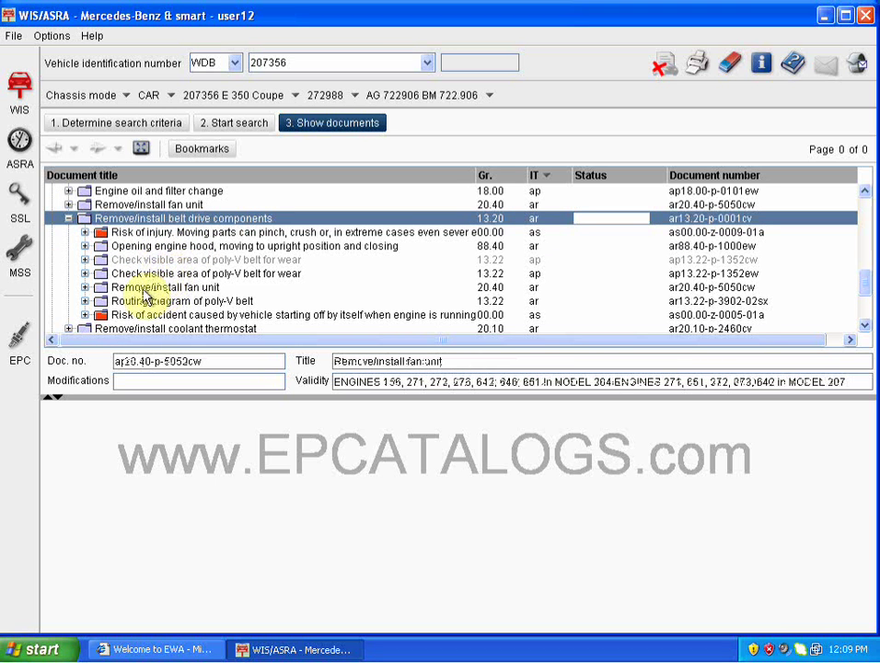
double_click(104, 288)
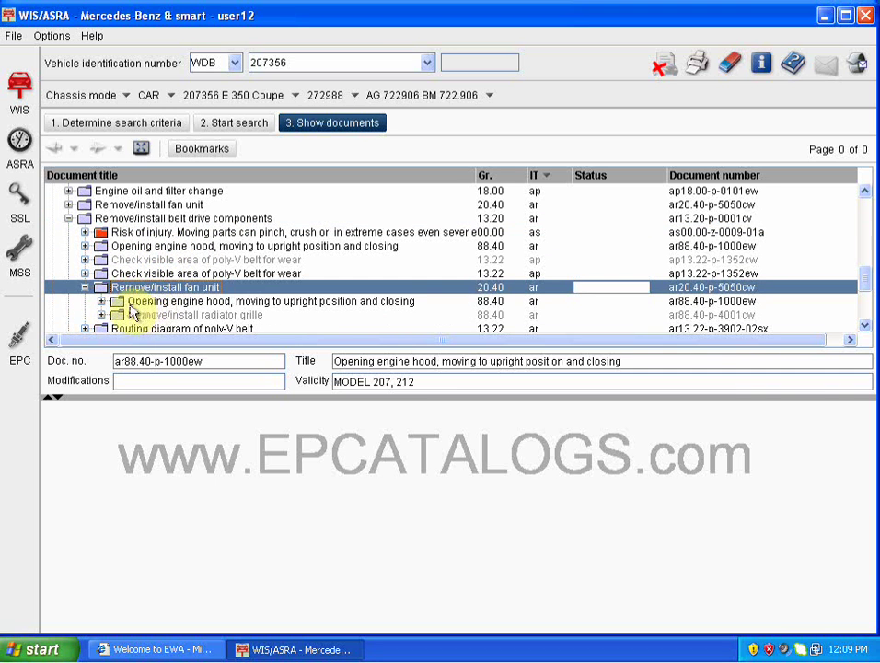
scroll(104, 313, "down", 1)
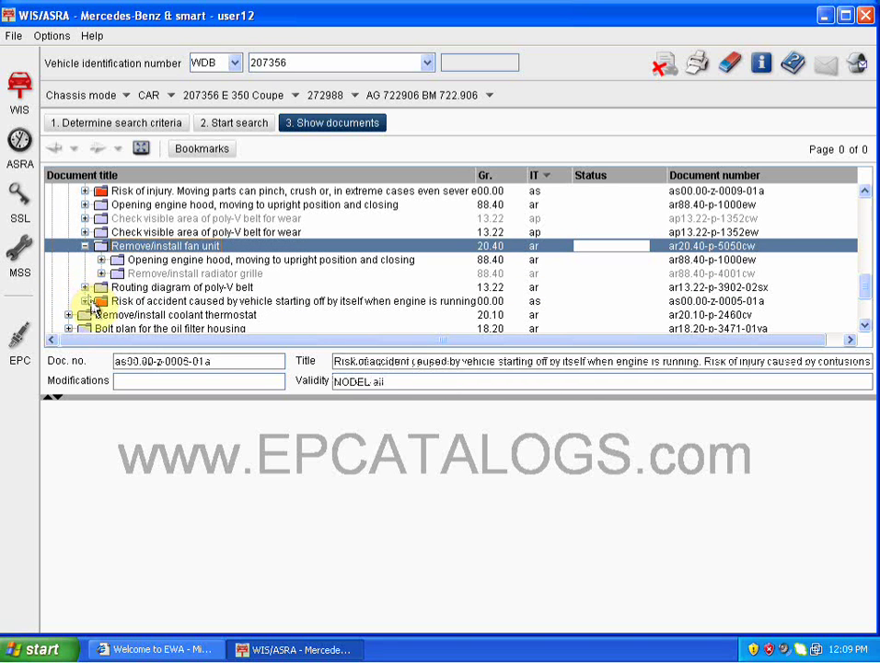
- Open the jammed or pinched fingers safety document AS00.00-Z-0011-01A under Remove/install engine hood clamping lever in the engine hood opening instructions
left_click(101, 262)
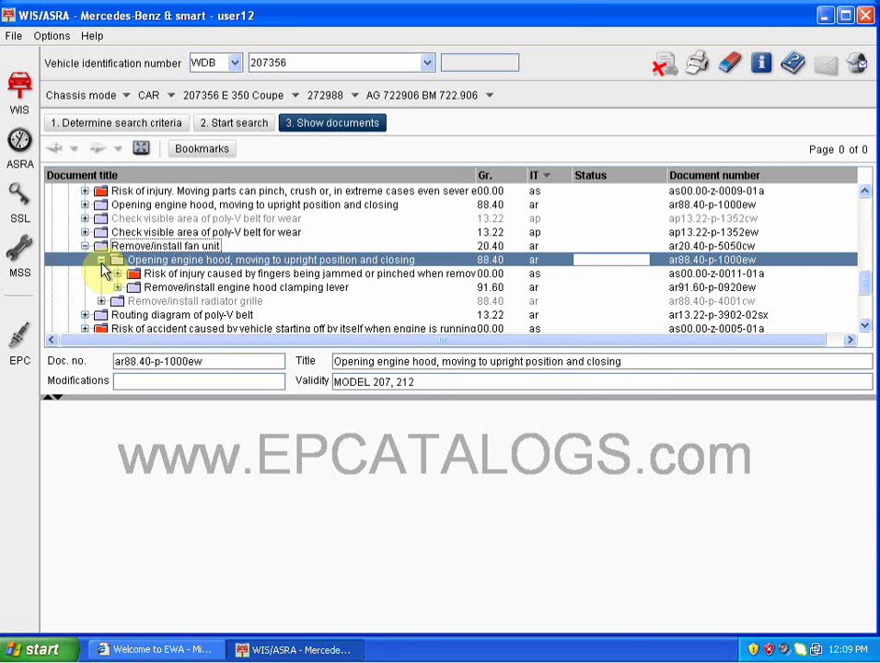
left_click(119, 288)
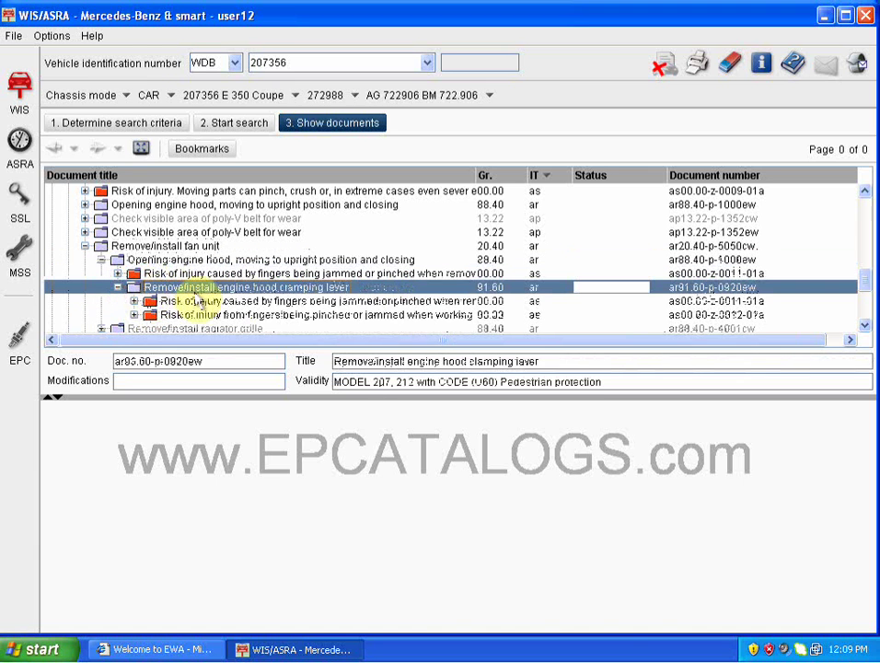
left_click(143, 301)
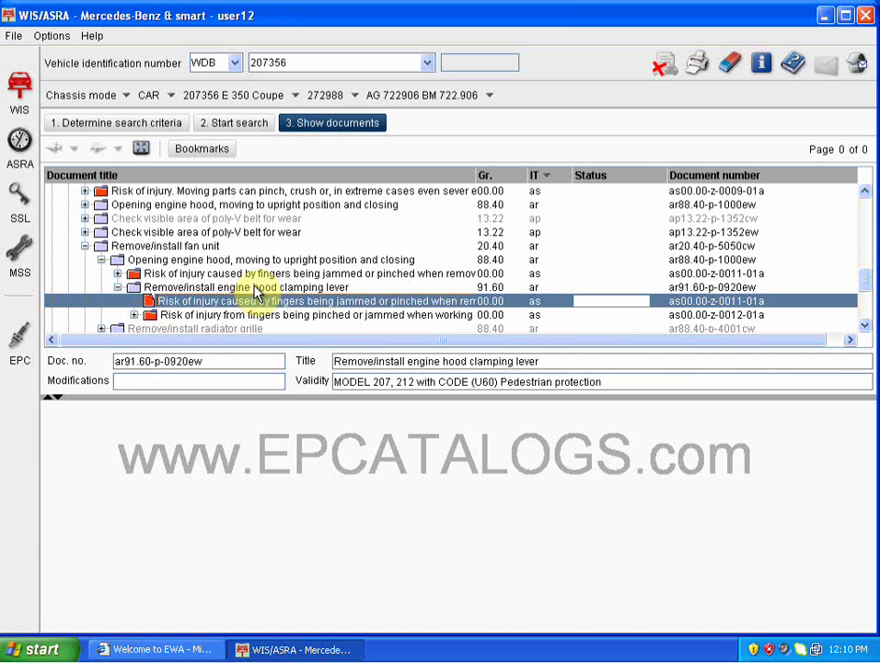
double_click(443, 303)
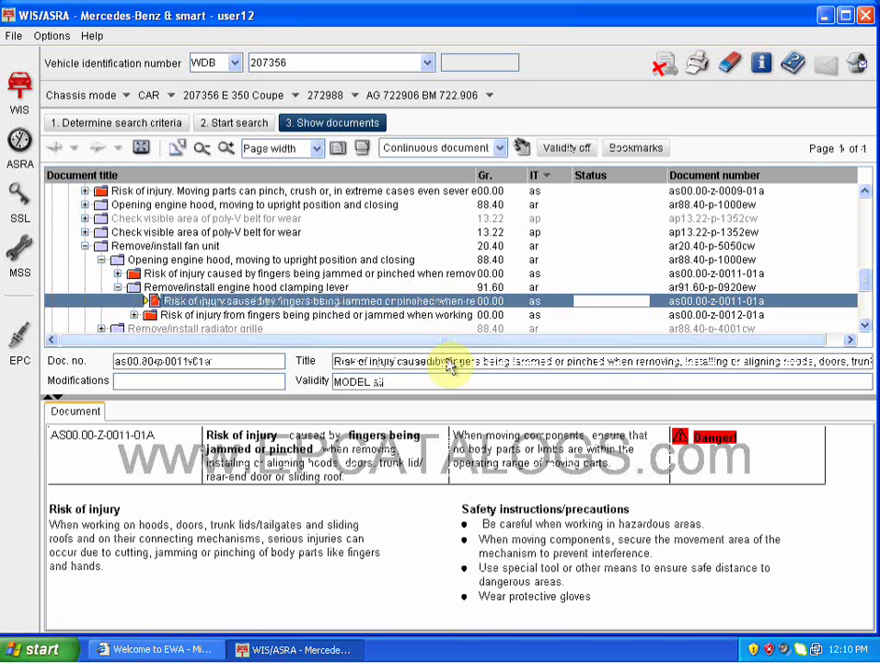
left_click(311, 288)
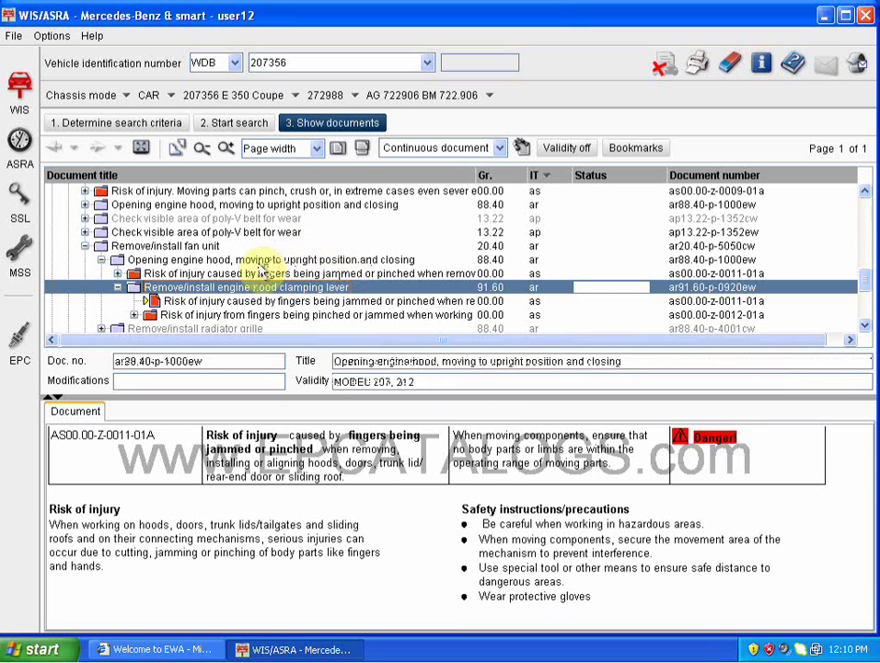
- Expand Remove/install coolant thermostat, its Drain/pour in coolant entry, and the valid Remove/install bottom engine compartment paneling entry
scroll(198, 296, "down", 2)
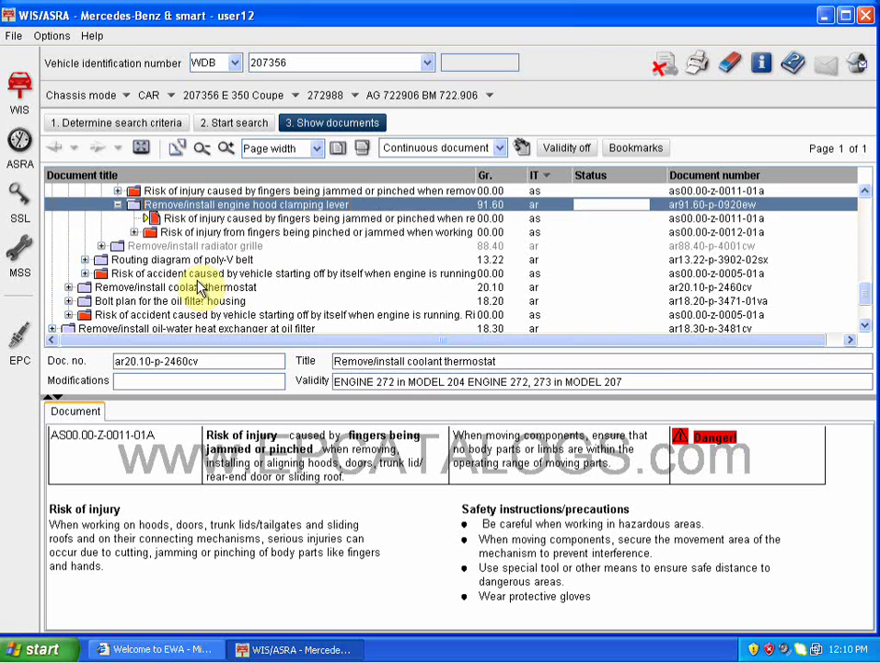
left_click(187, 288)
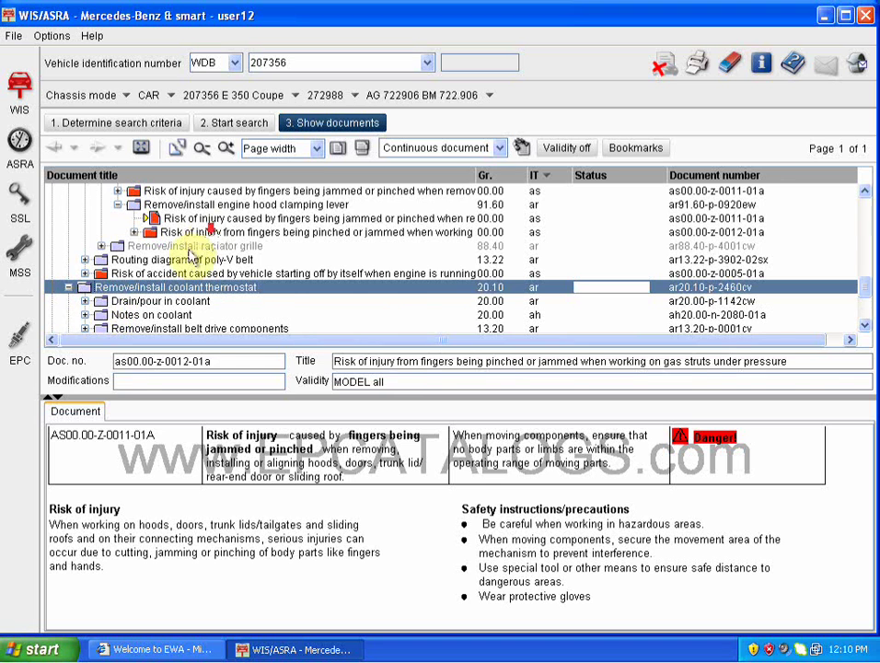
scroll(175, 258, "down", 2)
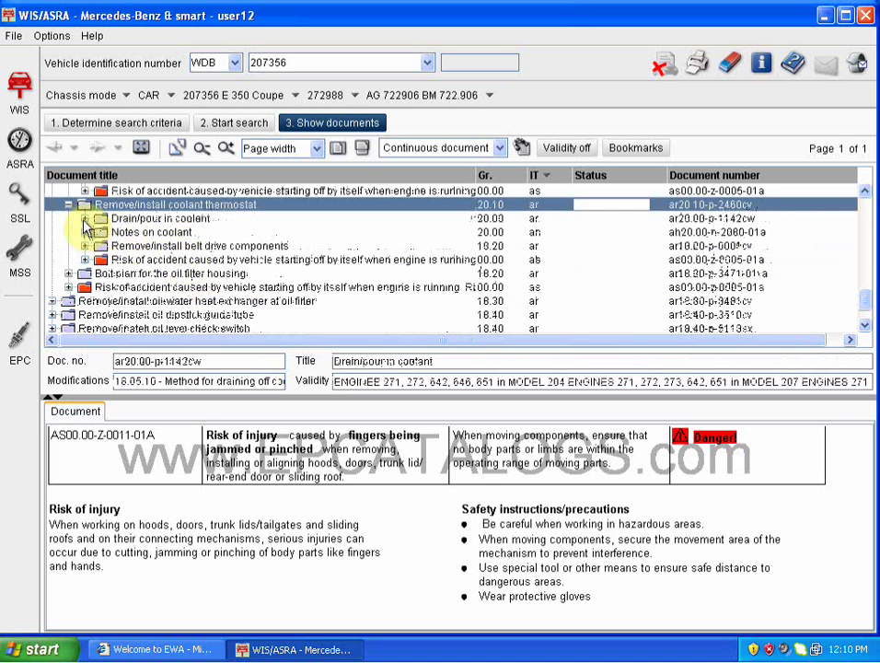
left_click(84, 217)
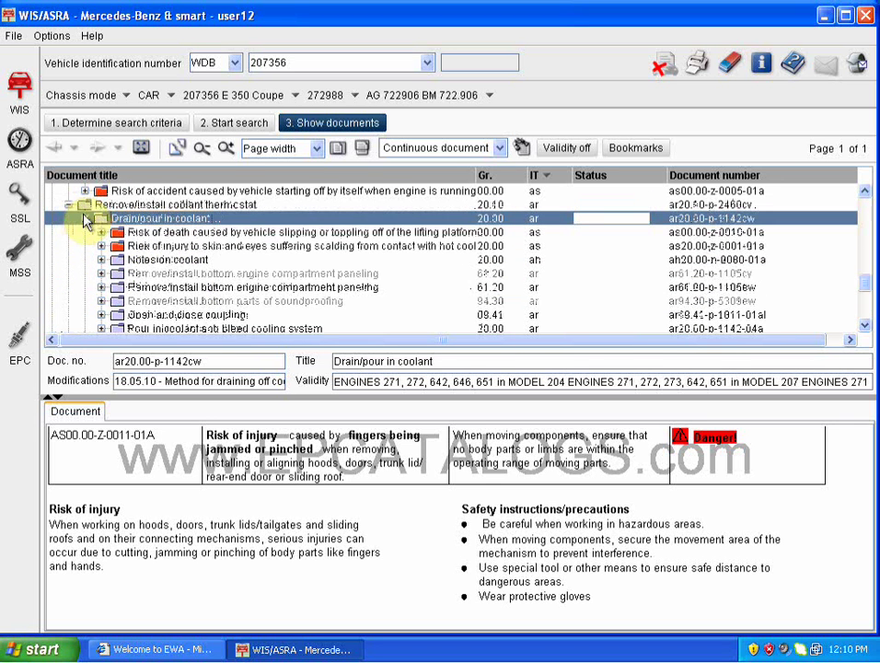
scroll(158, 304, "down", 1)
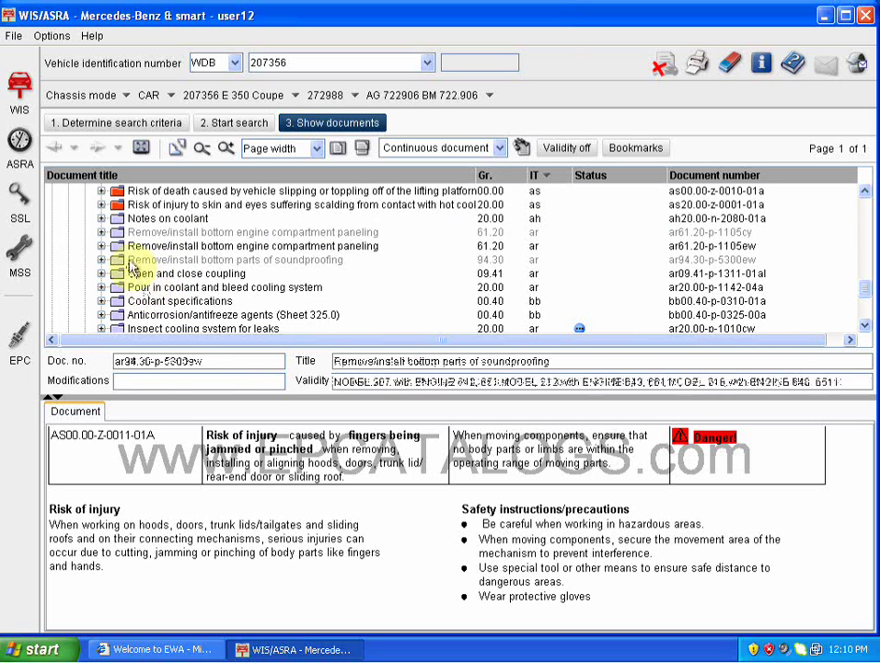
left_click(101, 246)
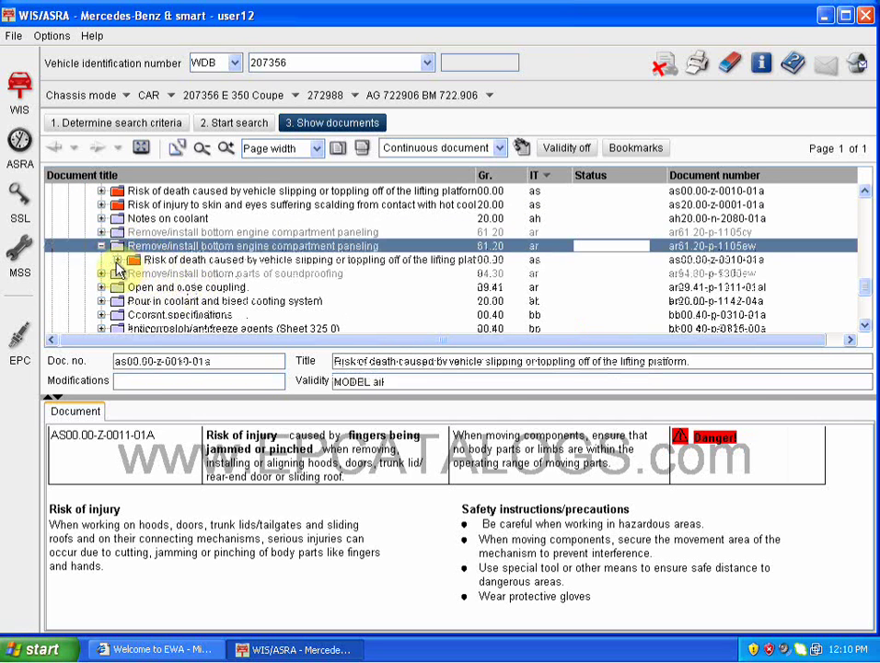
- Open the Open and close coupling document under Drain/pour in coolant and read it through
left_click(138, 287)
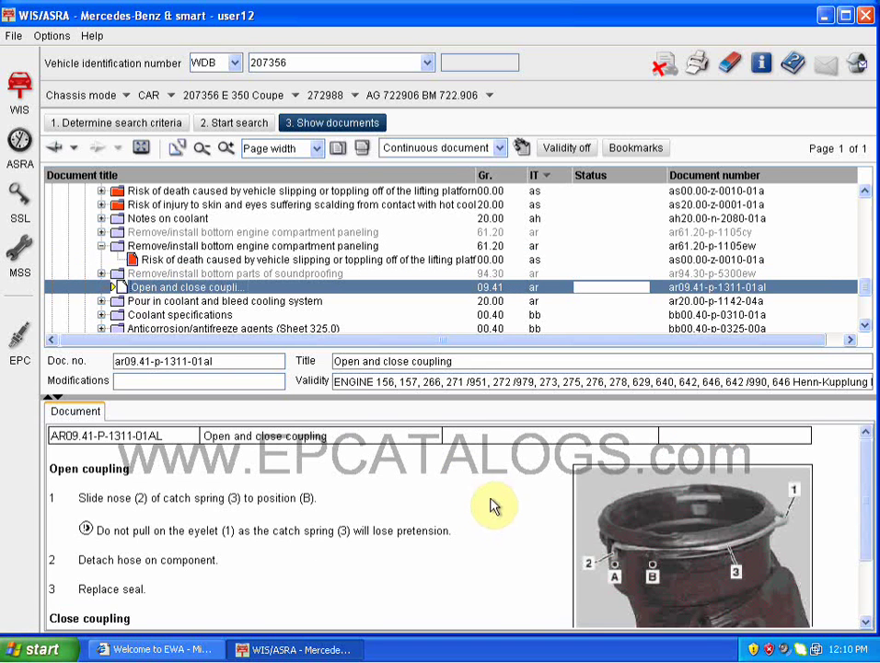
scroll(509, 522, "down", 3)
scroll(513, 524, "up", 3)
scroll(513, 520, "down", 3)
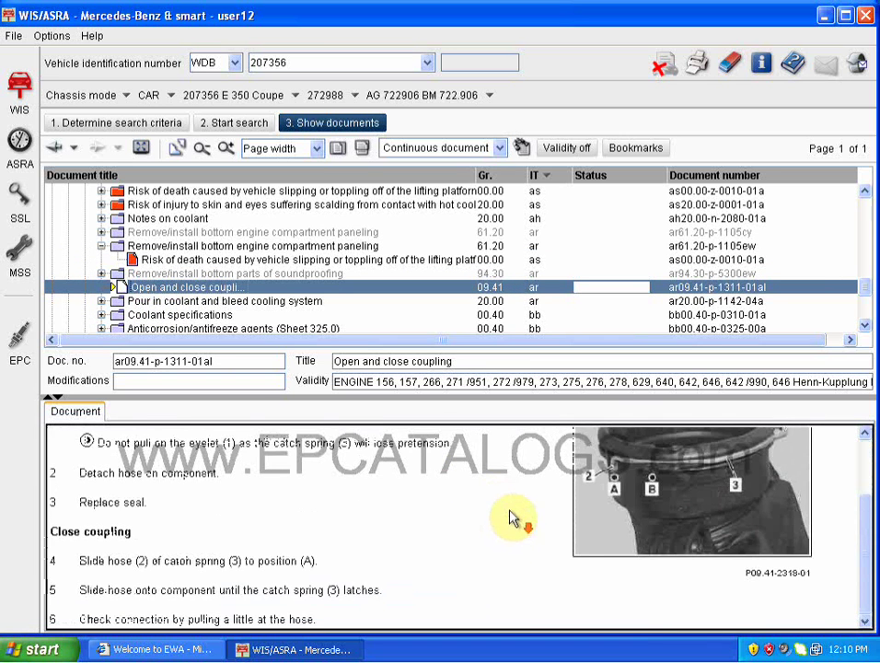
scroll(510, 511, "up", 3)
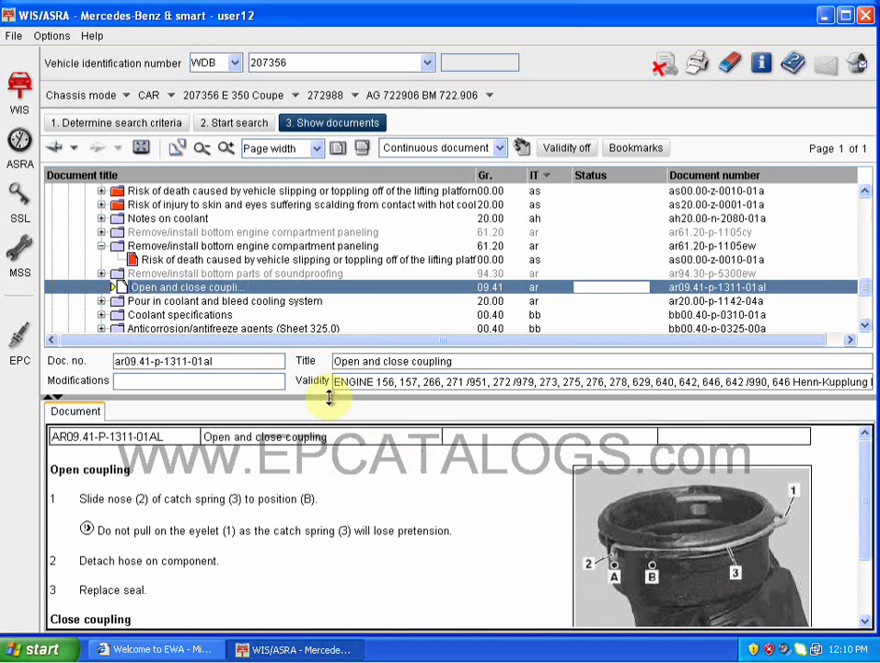
- Expand the Coolant specifications and Anticorrosion/antifreeze agents (Sheet 325.0) entries, and look through the remaining documents in the list
left_click(104, 314)
scroll(452, 527, "down", 3)
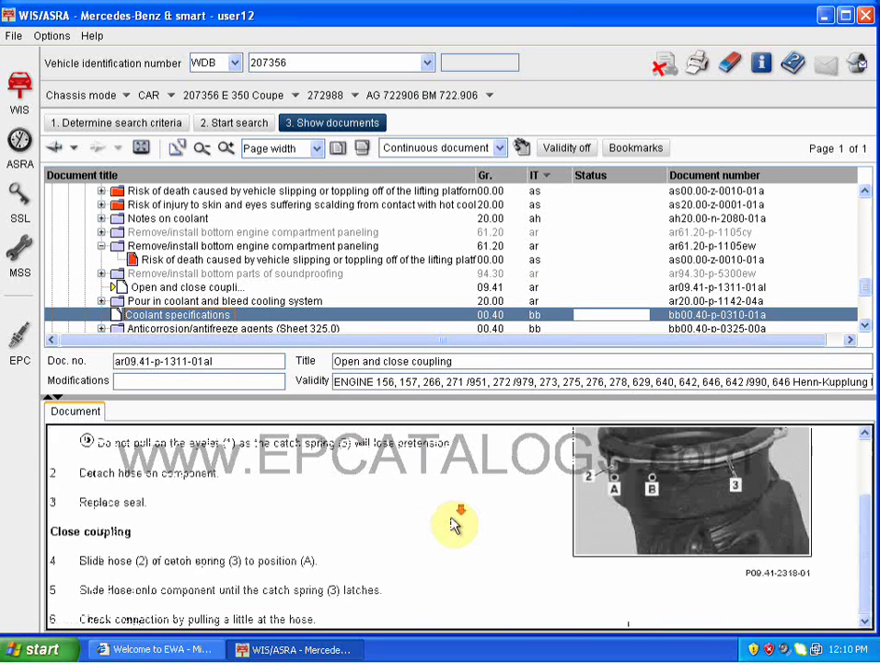
scroll(443, 506, "up", 3)
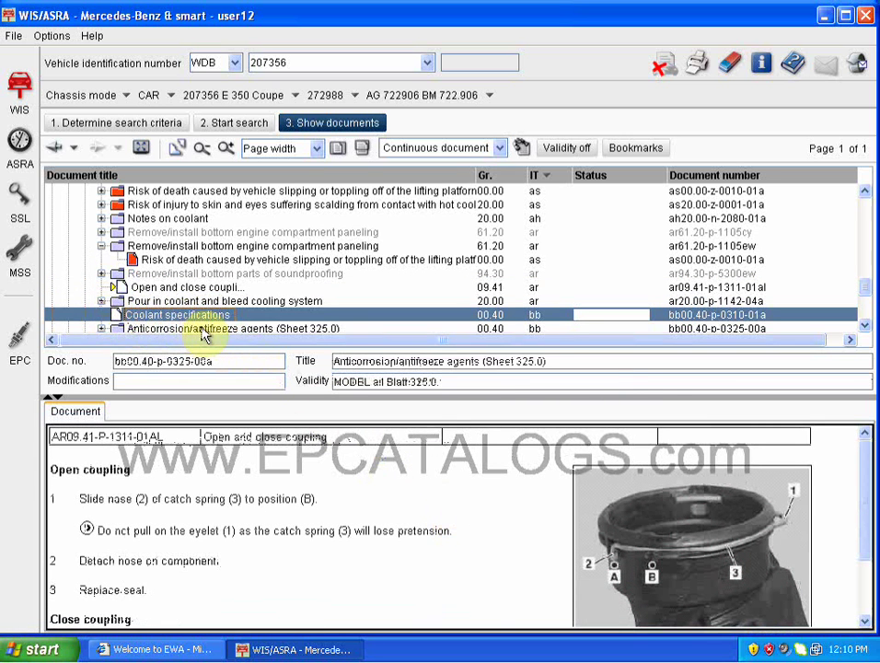
left_click(158, 327)
left_click(102, 326)
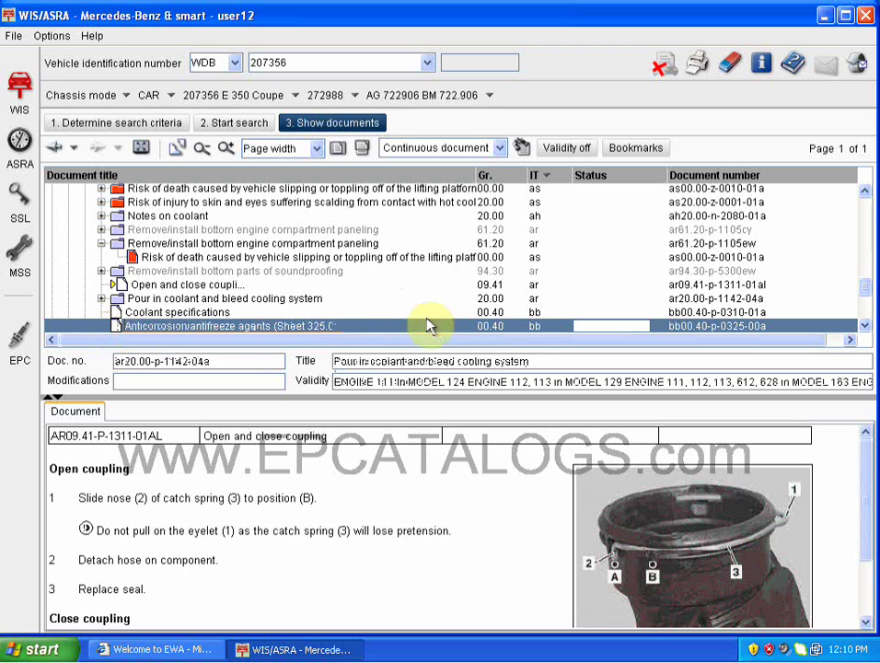
scroll(397, 317, "down", 5)
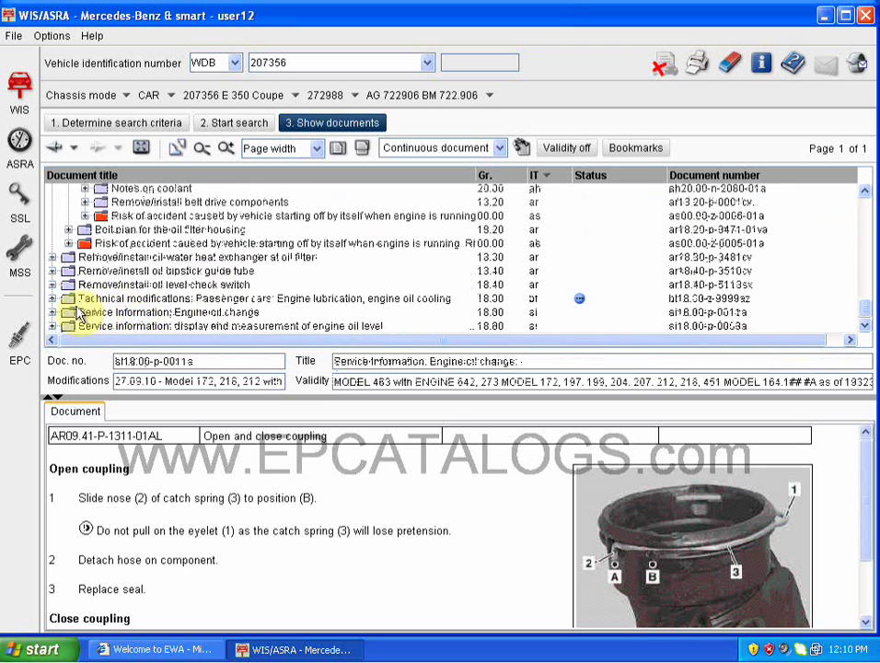
- Expand the Remove/install oil level check switch and Remove/install oil dipstick guide tube entries and check their associated documents
left_click(52, 285)
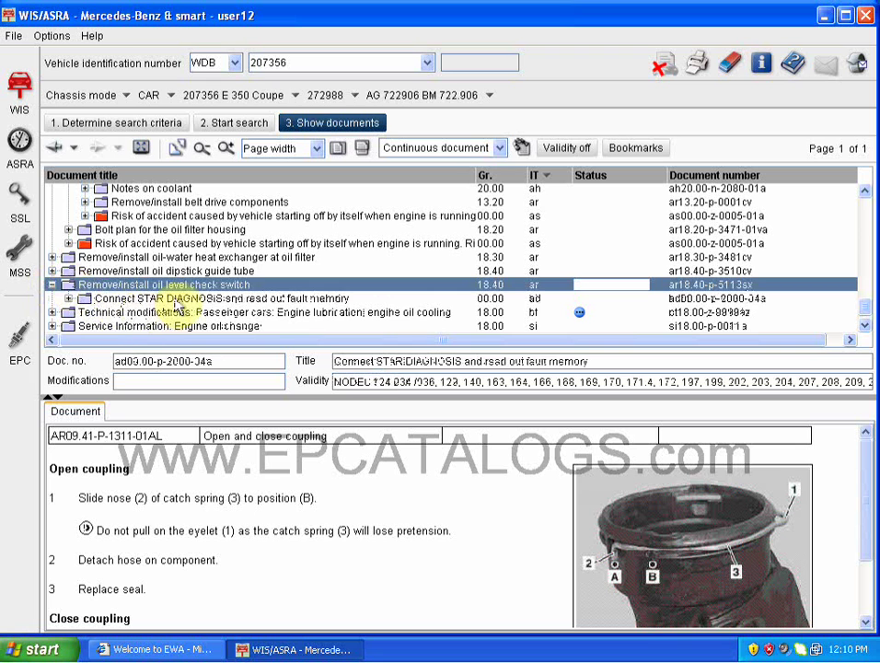
left_click(101, 299)
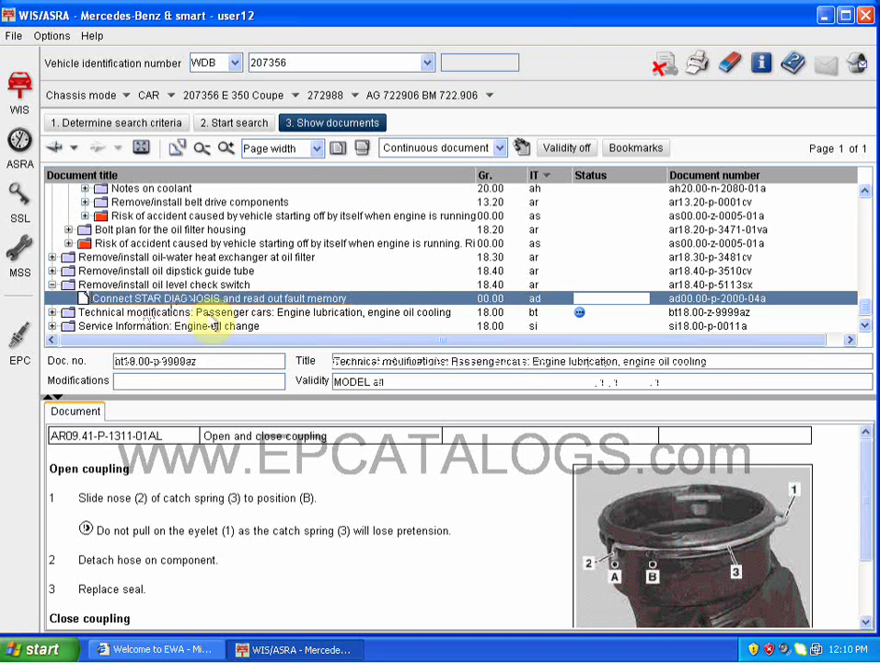
left_click(65, 271)
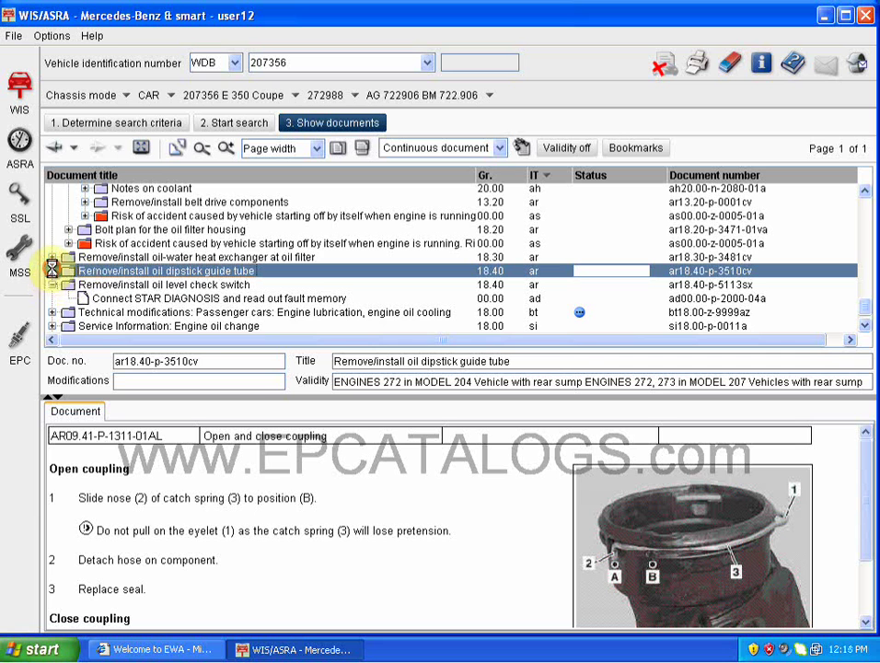
left_click(78, 298)
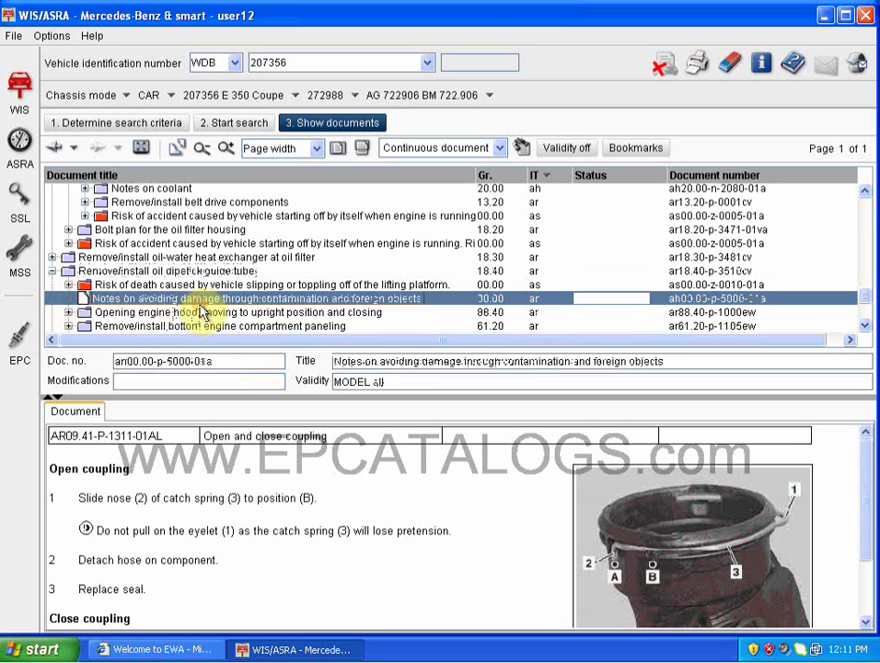
- Return to the search criteria and deselect group 18 Engine lubrication, engine oil cooling and the Repair information type
left_click(117, 123)
left_click(68, 365)
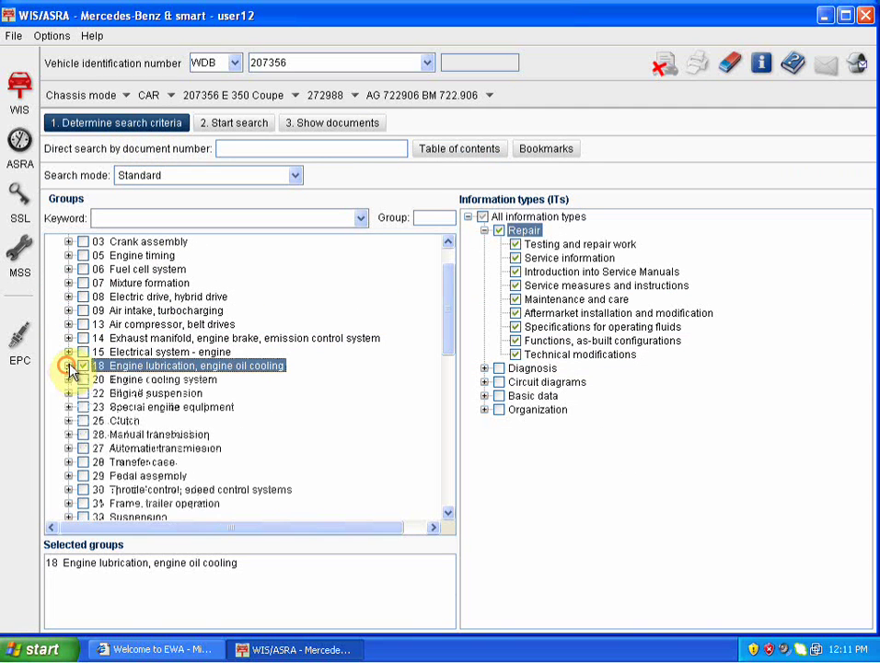
left_click(82, 366)
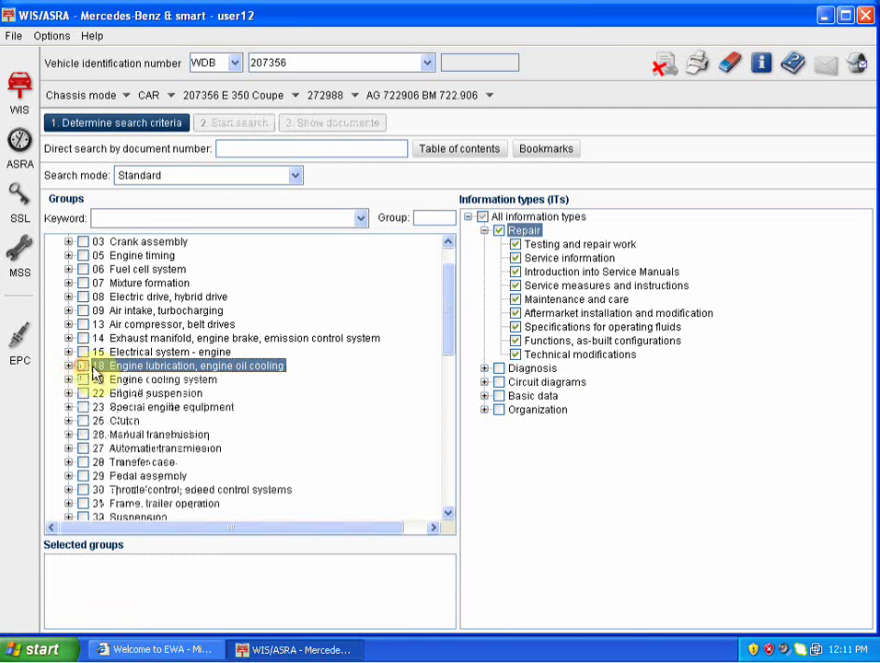
left_click(499, 231)
- Search for Repair documents in group 54 Electrical system, equipment and instruments
scroll(221, 336, "down", 5)
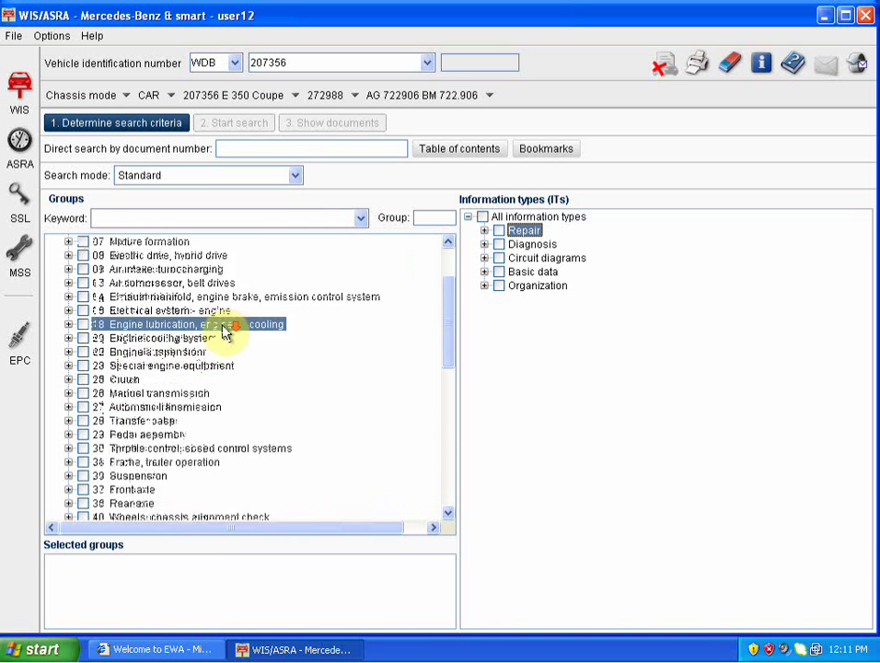
scroll(187, 417, "down", 1)
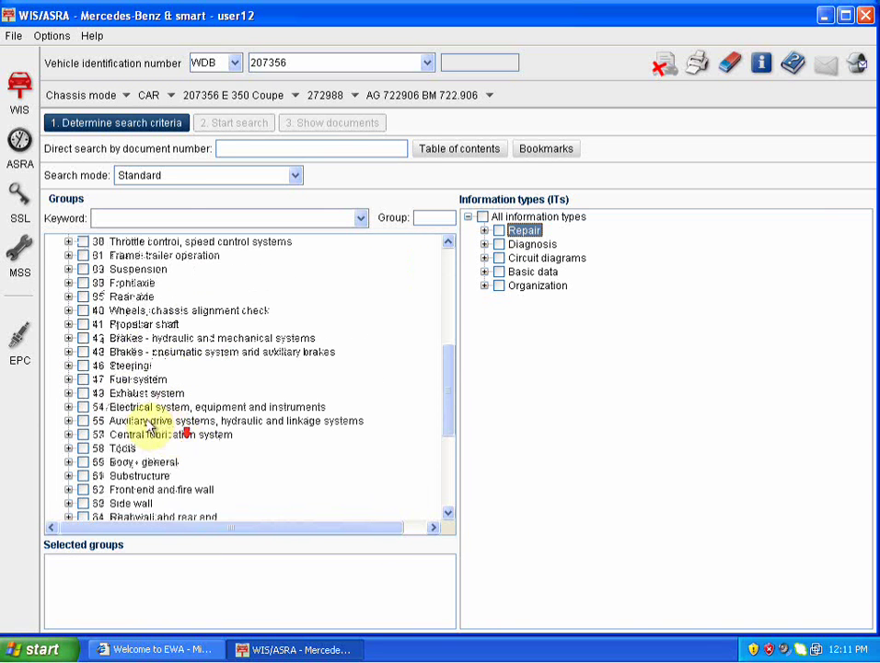
left_click(85, 407)
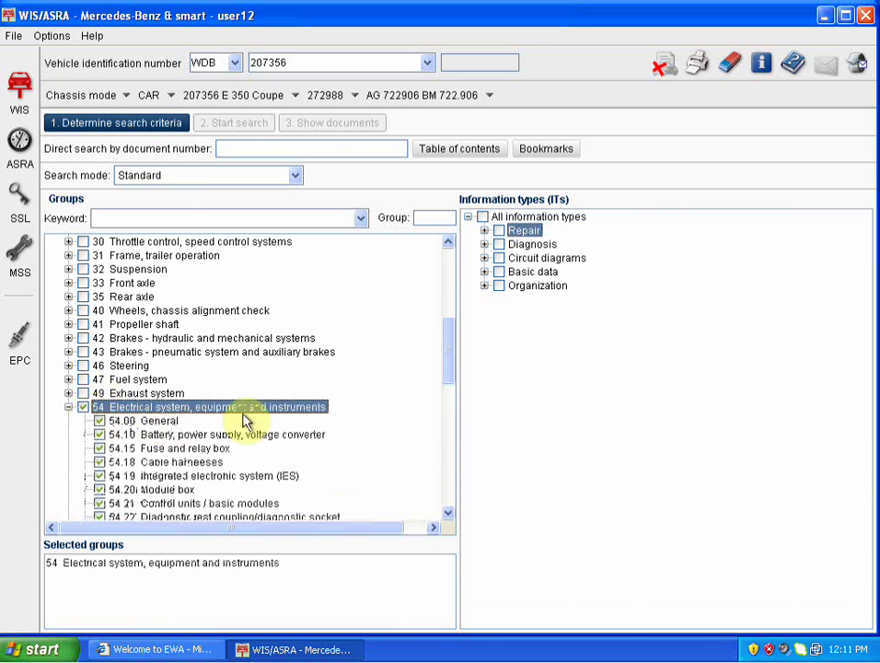
left_click(498, 231)
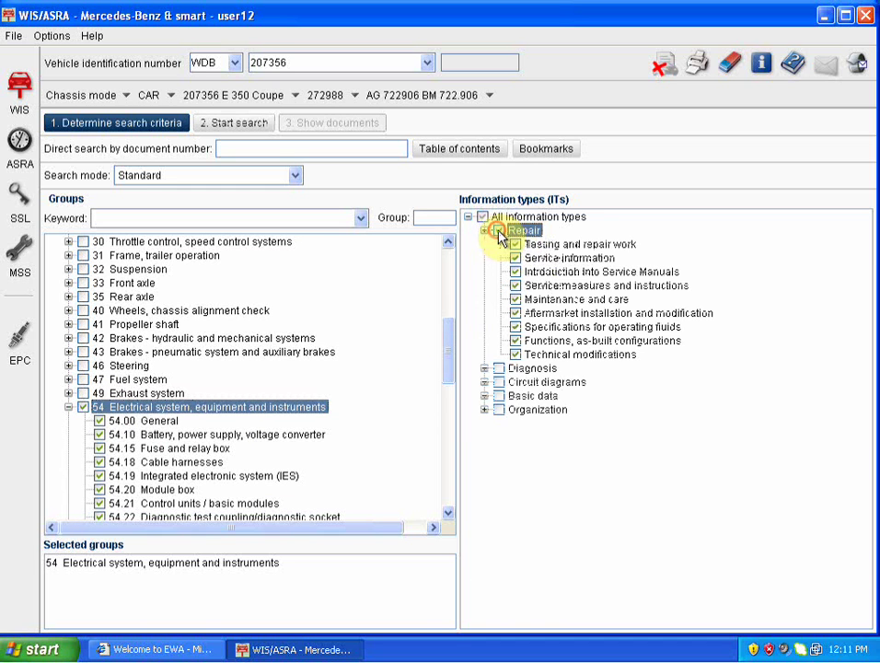
left_click(237, 123)
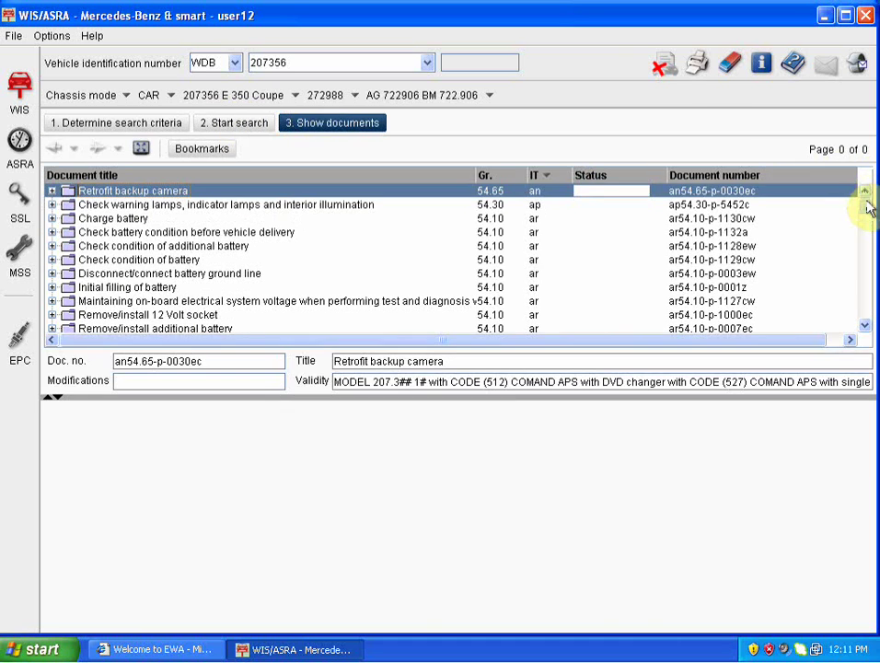
- Expand the Remove/install instrument cluster entry ar54.30-p-6015ez and each of the document entries under it
left_click_drag(868, 212, 873, 251)
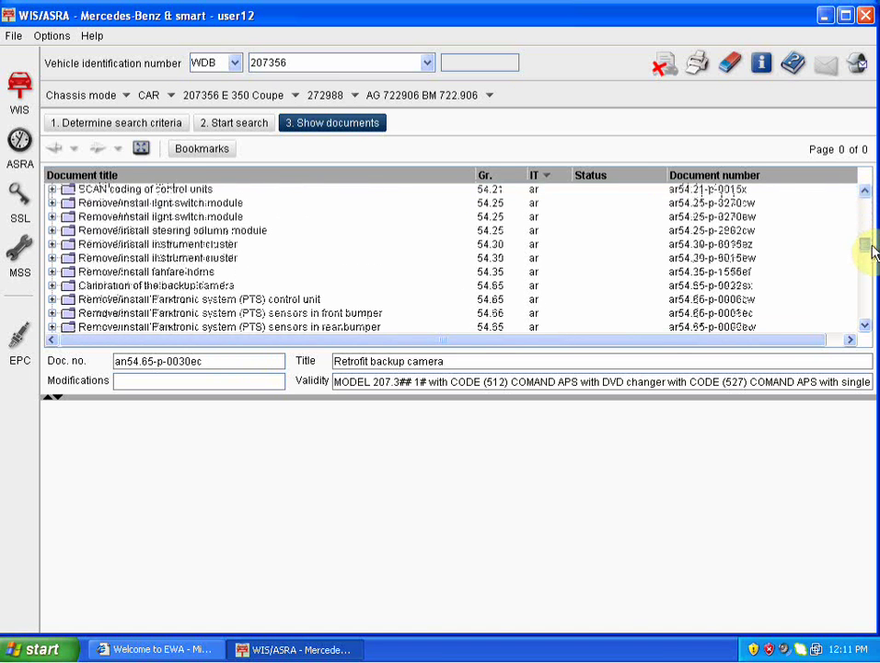
left_click(53, 245)
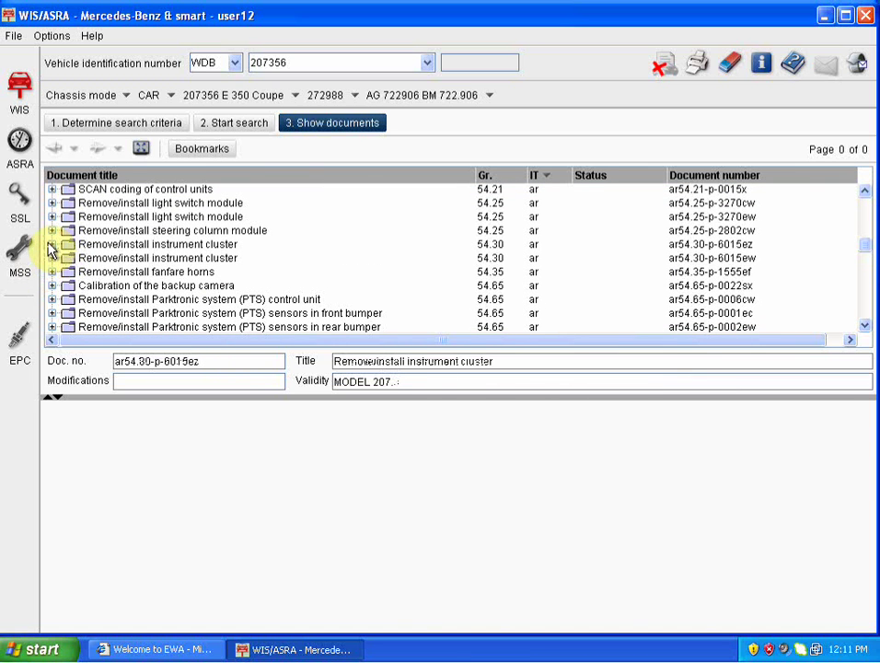
left_click(51, 244)
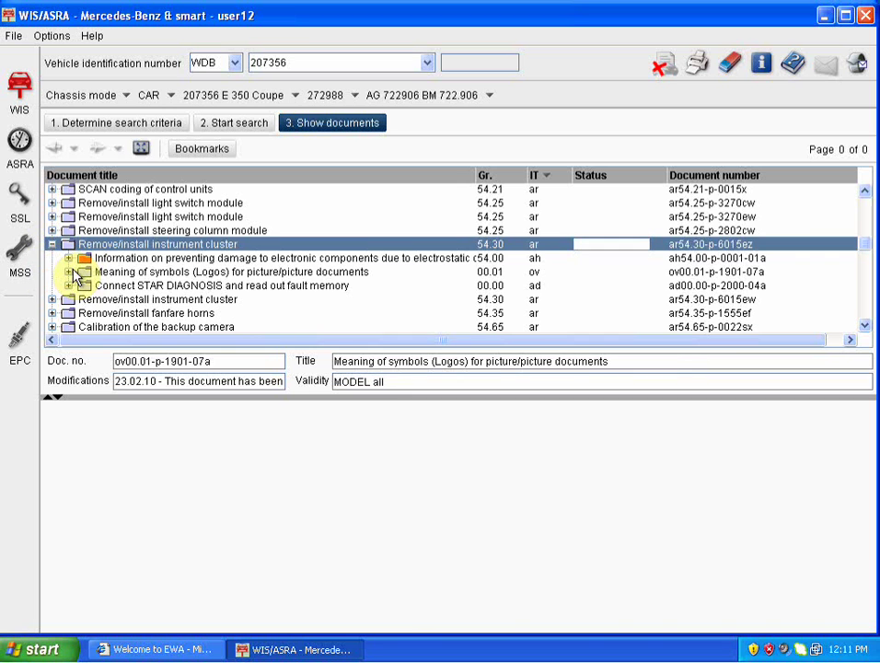
left_click(74, 274)
left_click(71, 286)
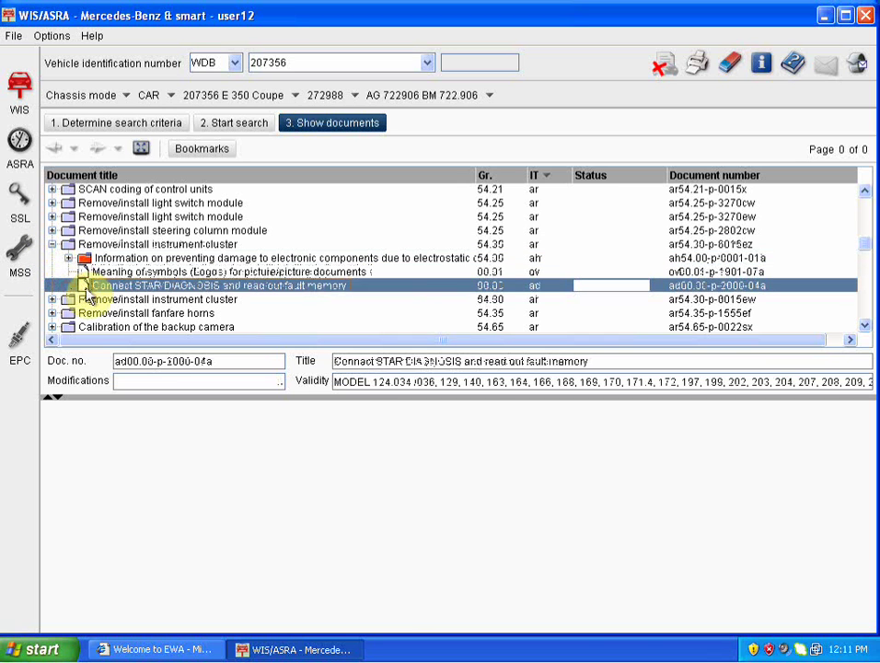
left_click(73, 261)
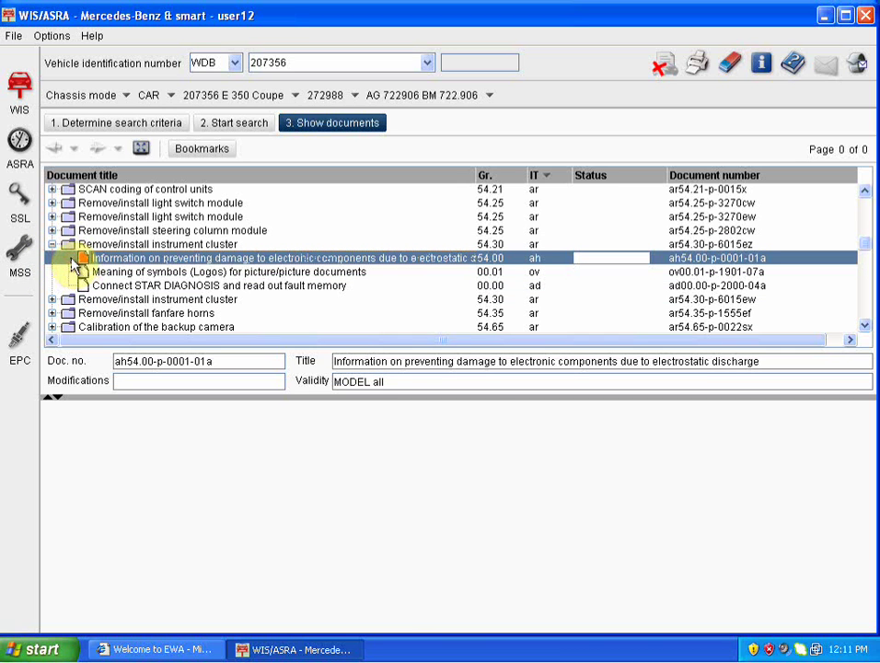
- Open and look through the electrostatic discharge information and the Meaning of symbols (Logos) document under Remove/install instrument cluster ar54.30-p-6015ez
double_click(109, 260)
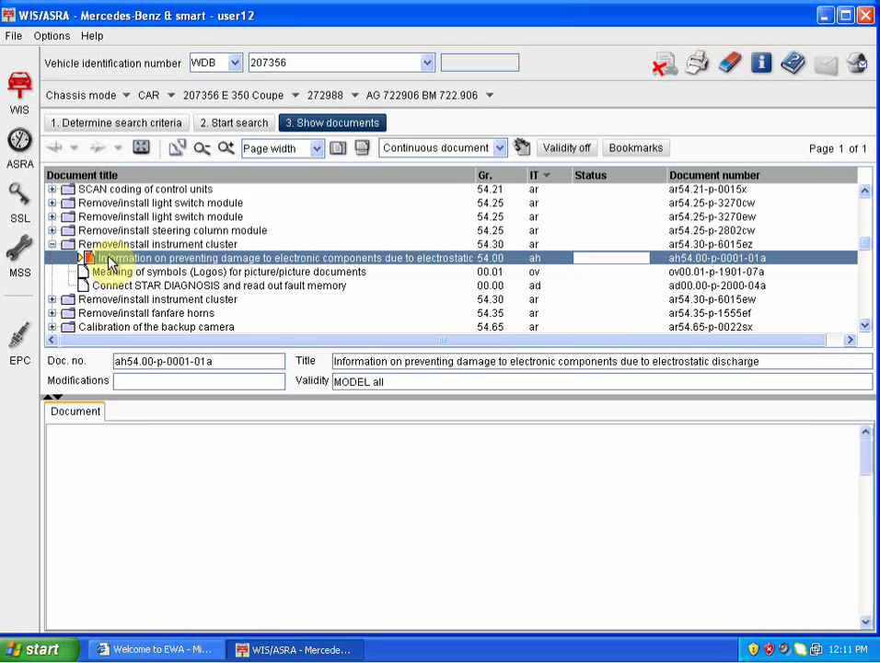
left_click_drag(868, 461, 866, 562)
left_click(336, 274)
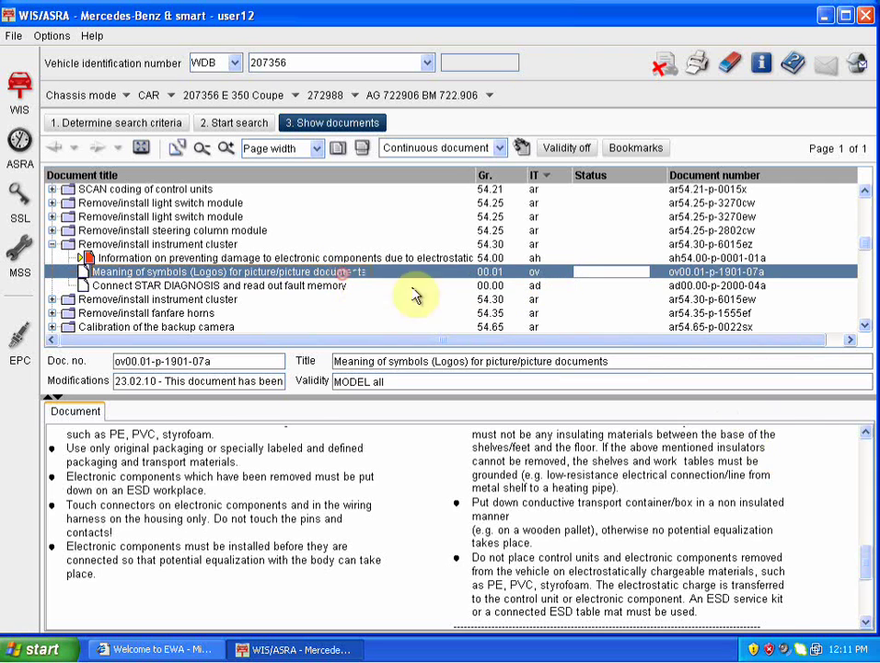
mouse_move(869, 454)
left_mouse_down()
mouse_move(868, 596)
mouse_move(870, 440)
left_mouse_up()
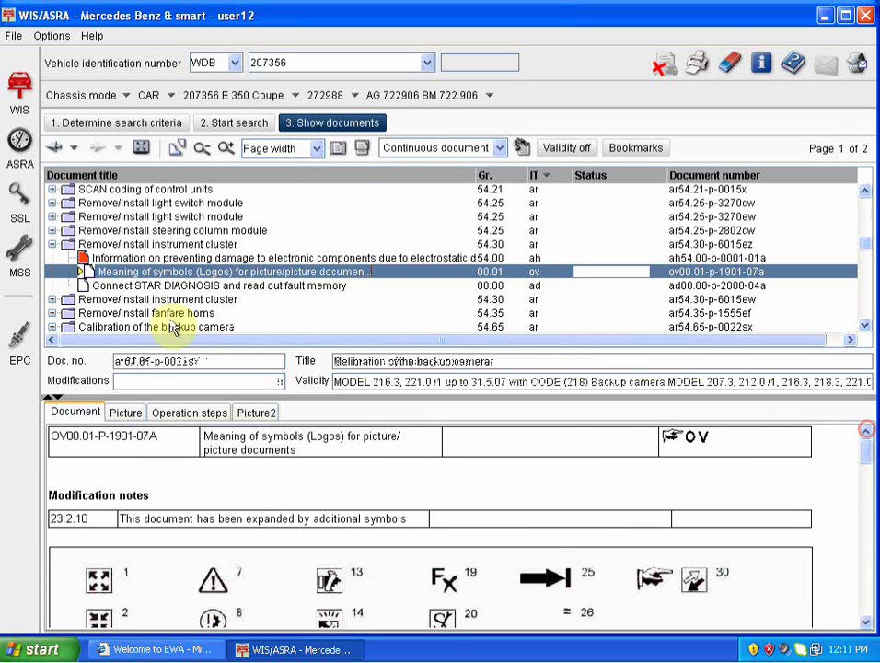
- Open Remove/install instrument cluster document ar54.30-p-6015ew, display its associated electrostatic discharge safety information and read it through
left_click(212, 284)
left_click(123, 299)
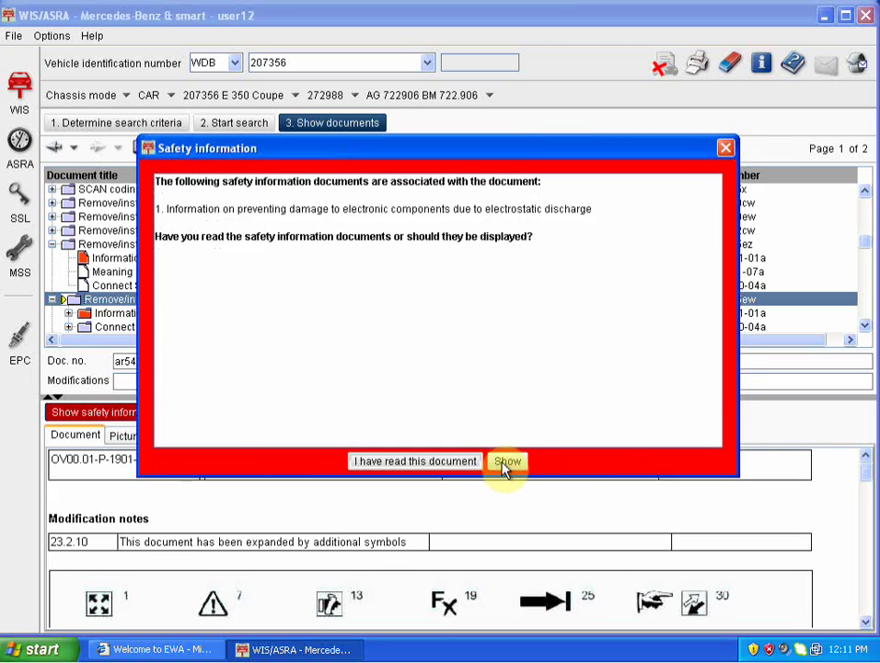
left_click(505, 464)
left_click(870, 516)
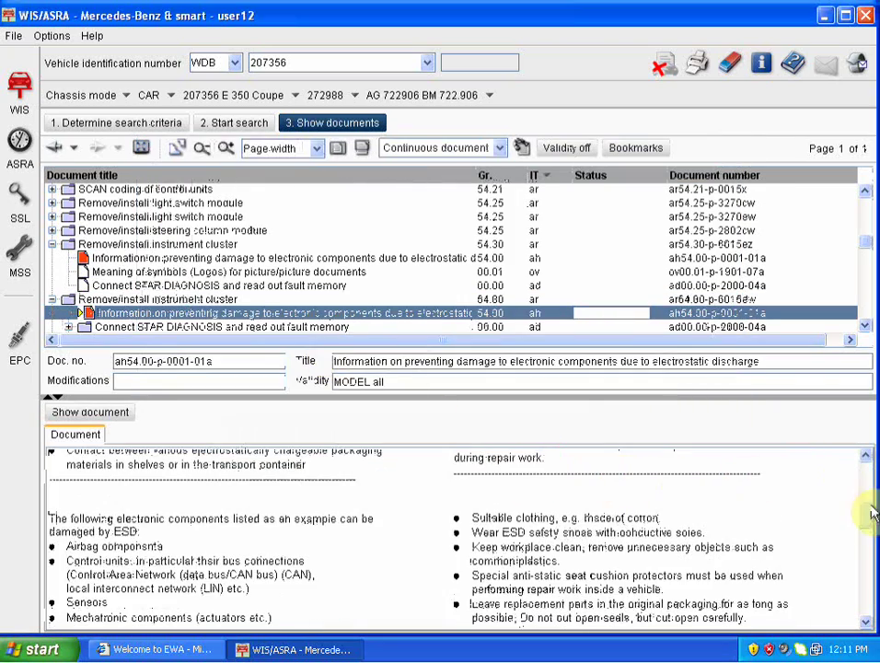
left_click_drag(870, 515, 866, 589)
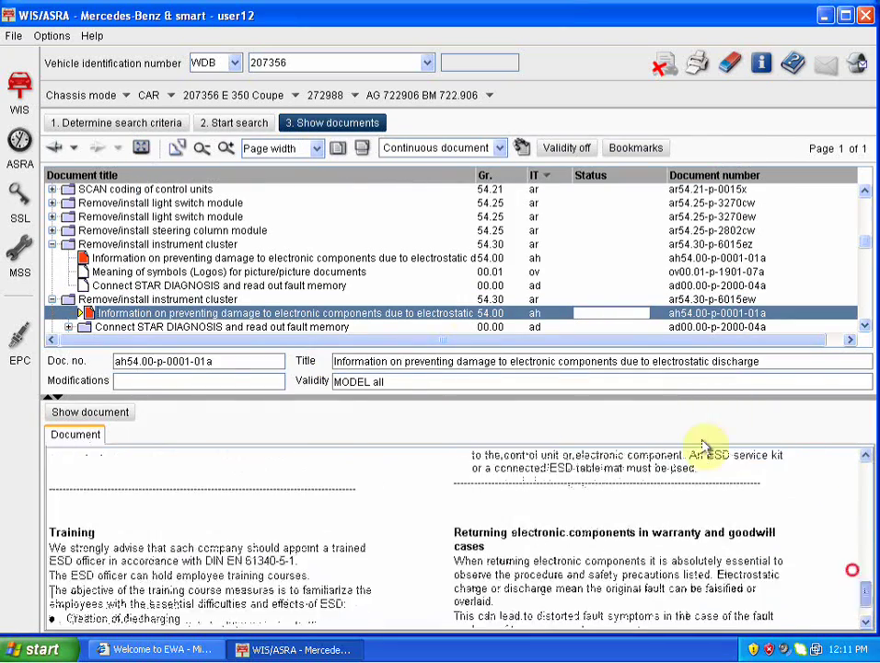
- Open the Connect STAR DIAGNOSIS and read out fault memory document under ar54.30-p-6015ew and read through its pages
left_click(196, 326)
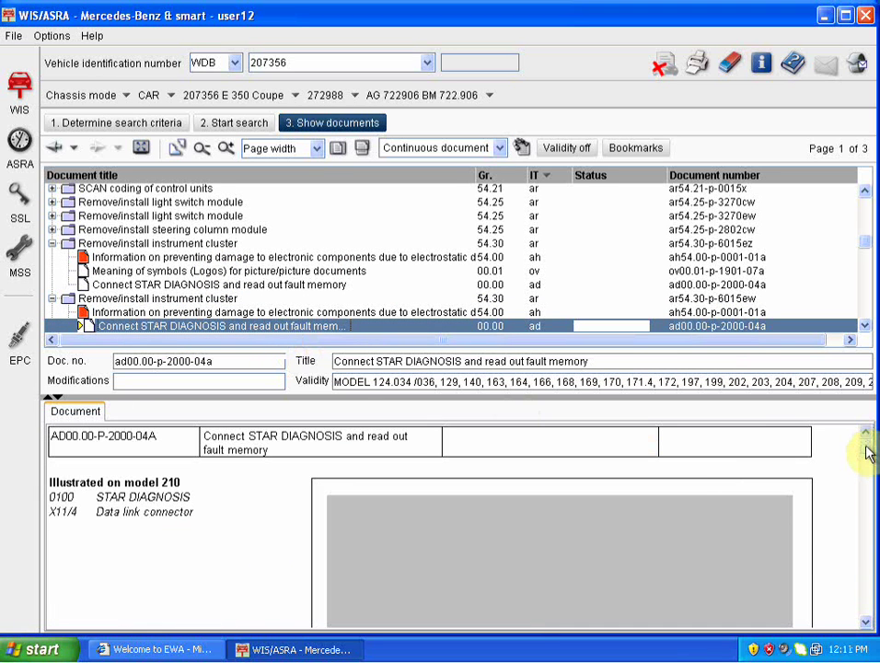
left_click_drag(868, 451, 868, 590)
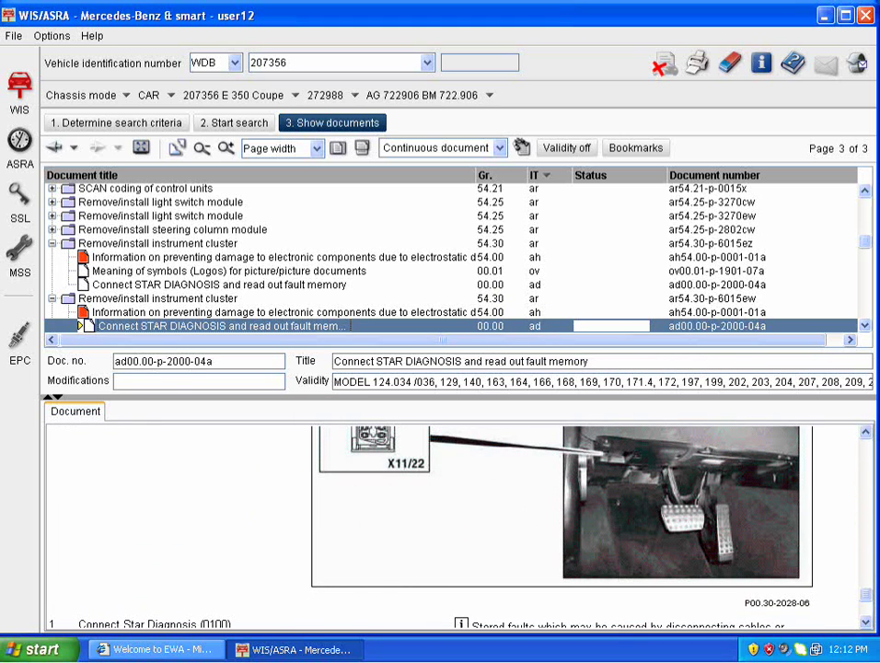